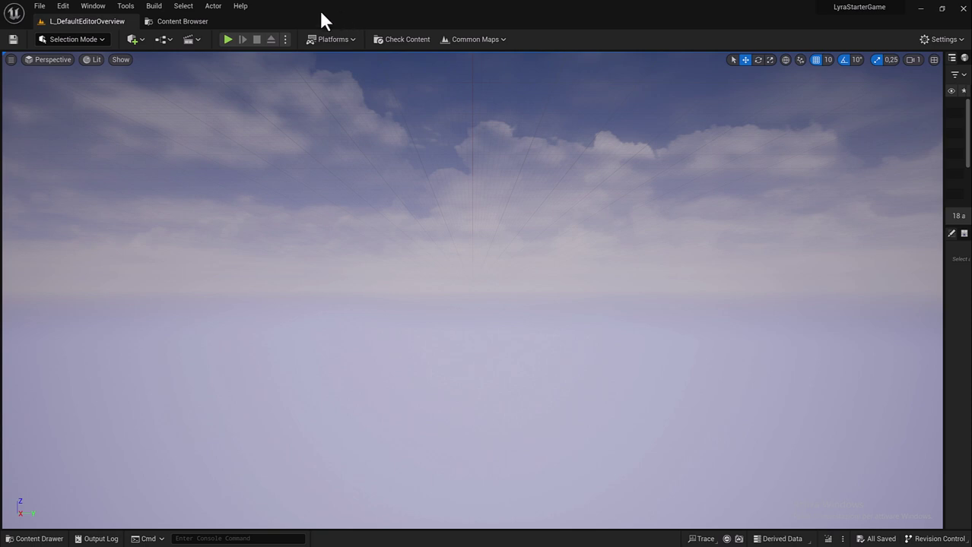
Step: Play L_DefaultEditorOverview in the editor and walk up to the Elimination, Control and Front End portals
click(228, 39)
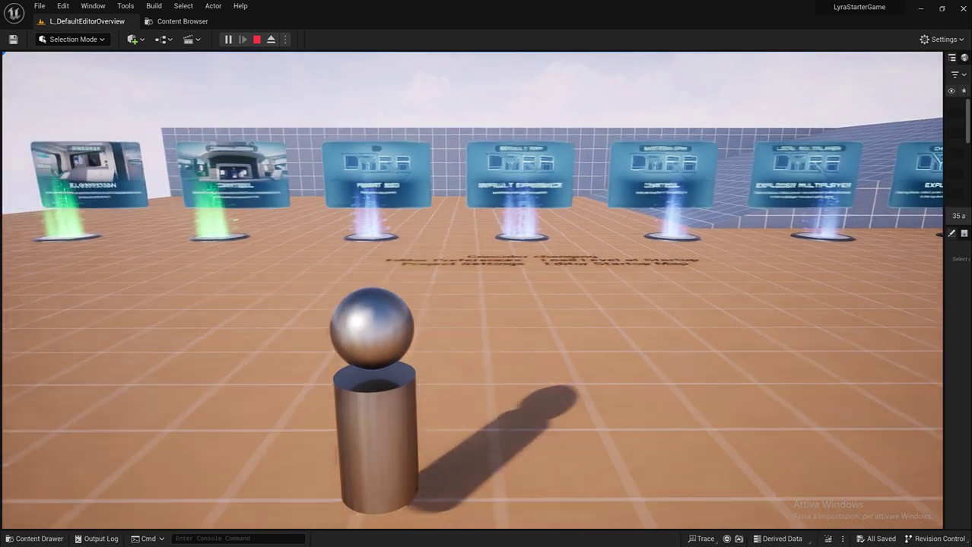
key(w)
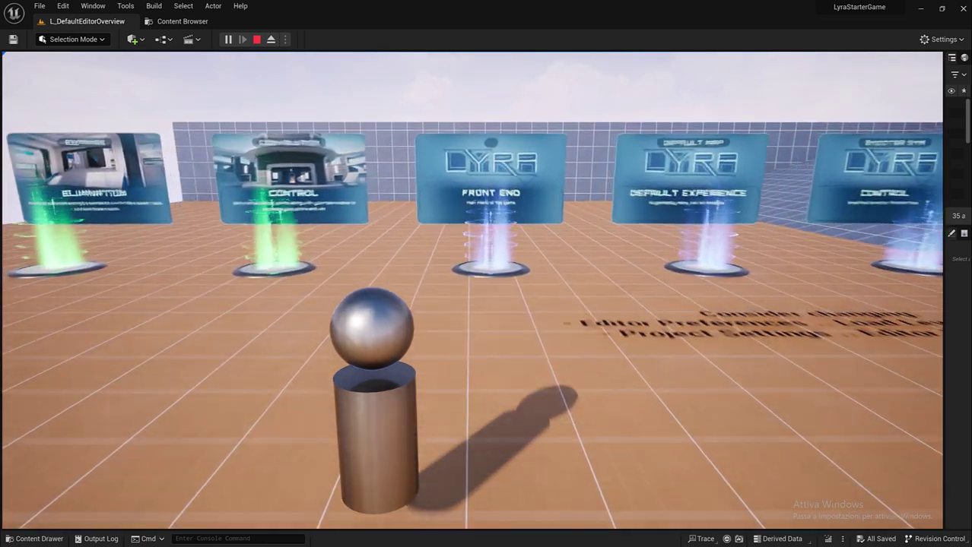
key(w)
key(s)
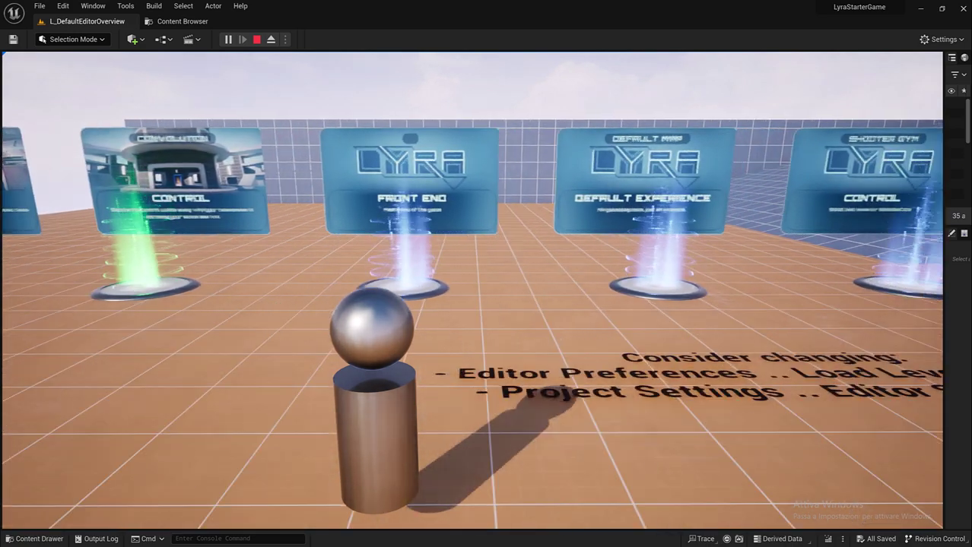
key(s)
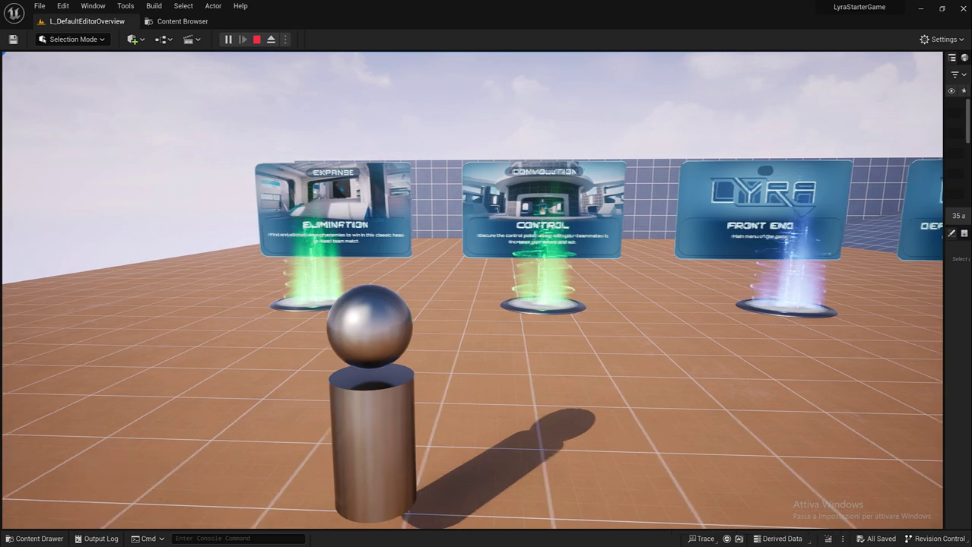
Step: Steer the character with WASD into the Front End portal to load the LYRA main menu
key(d)
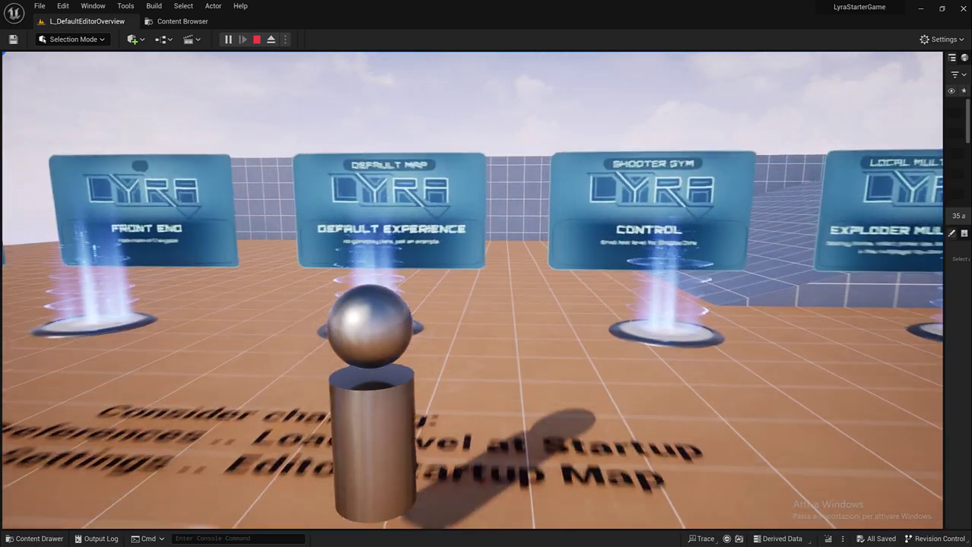
key(w)
key(s)
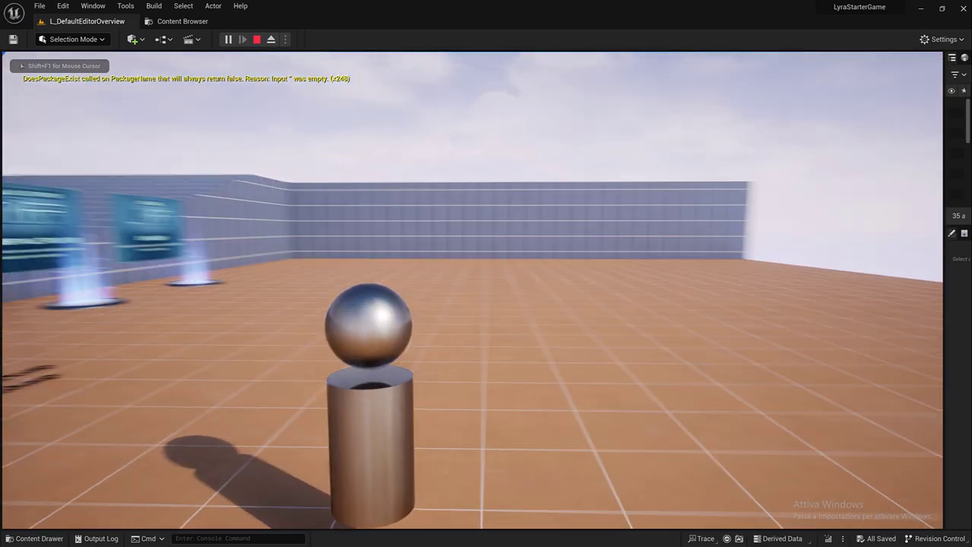
key(w)
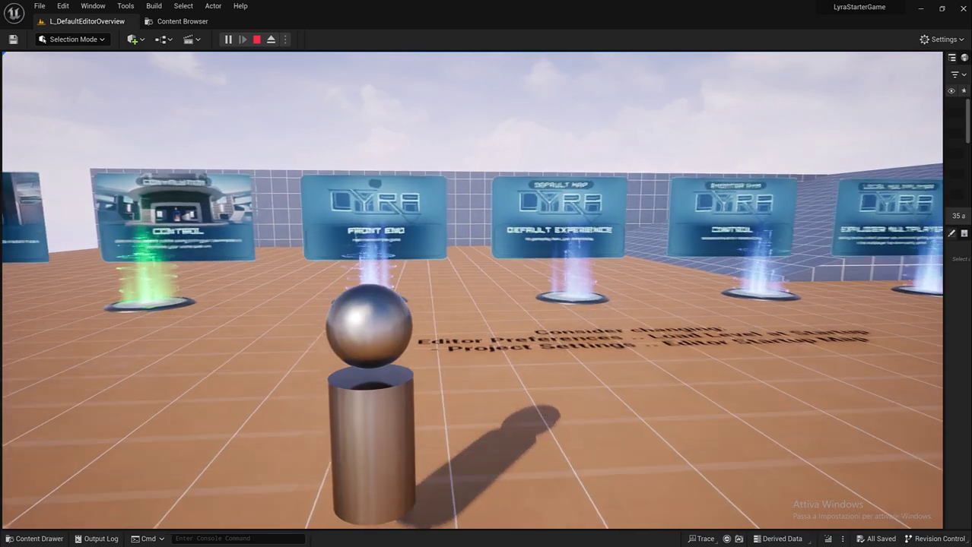
key(a)
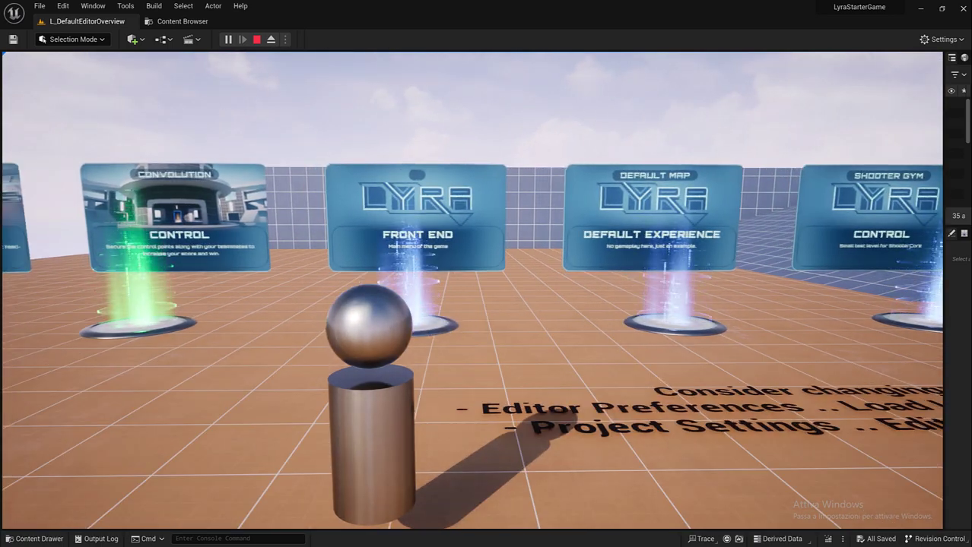
key(w)
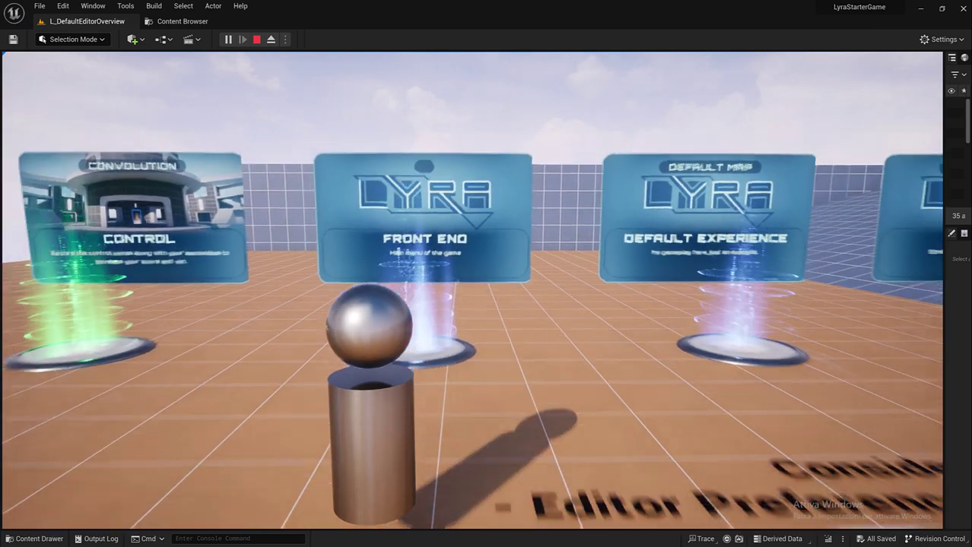
key(s)
key(s)
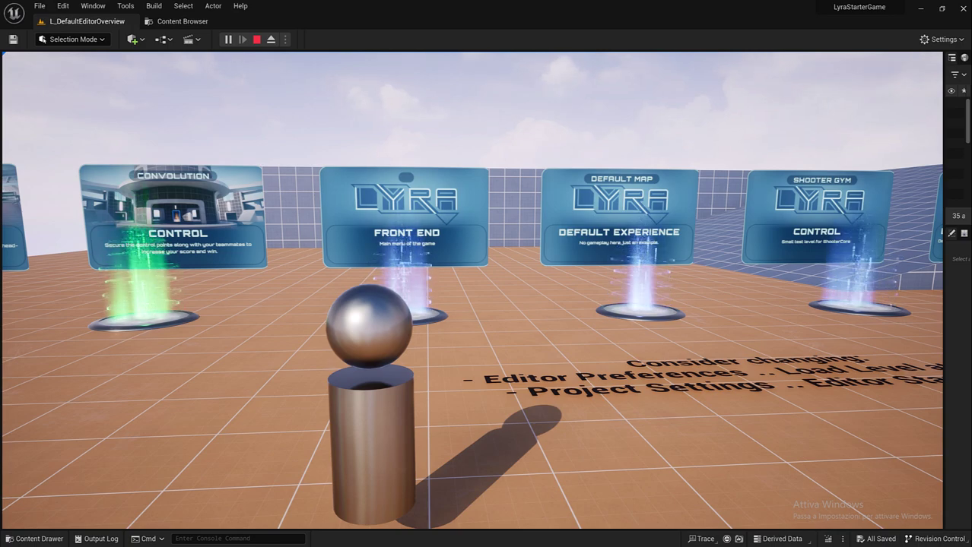
key(s)
key(w)
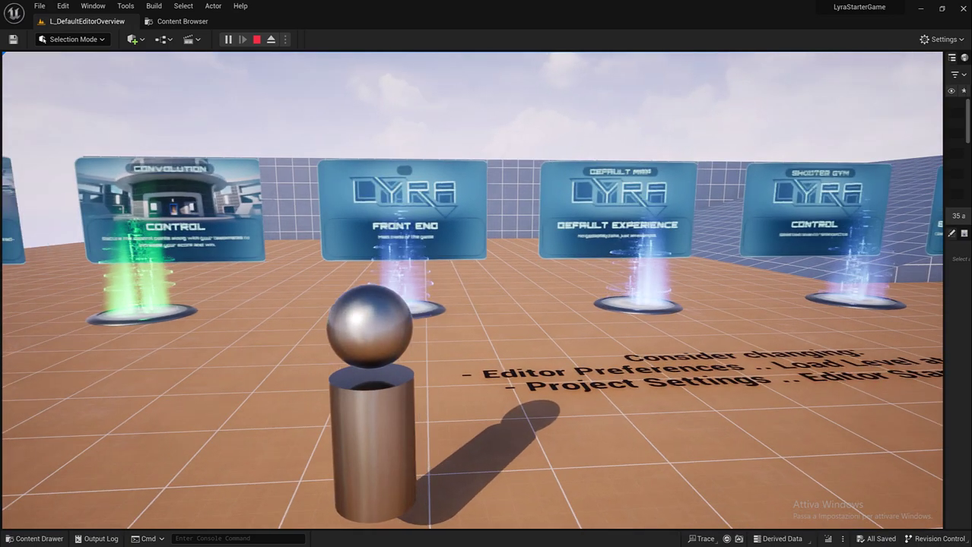
key(w)
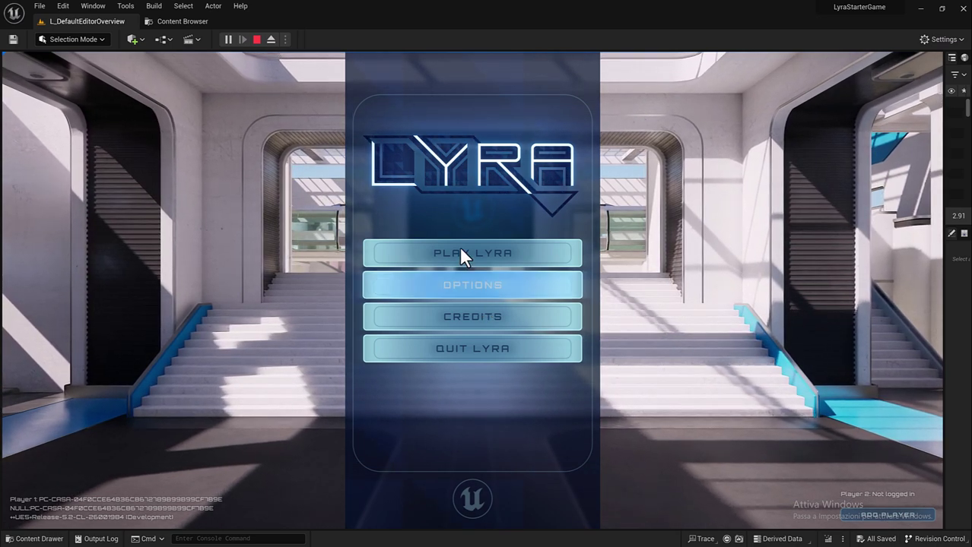
click(466, 284)
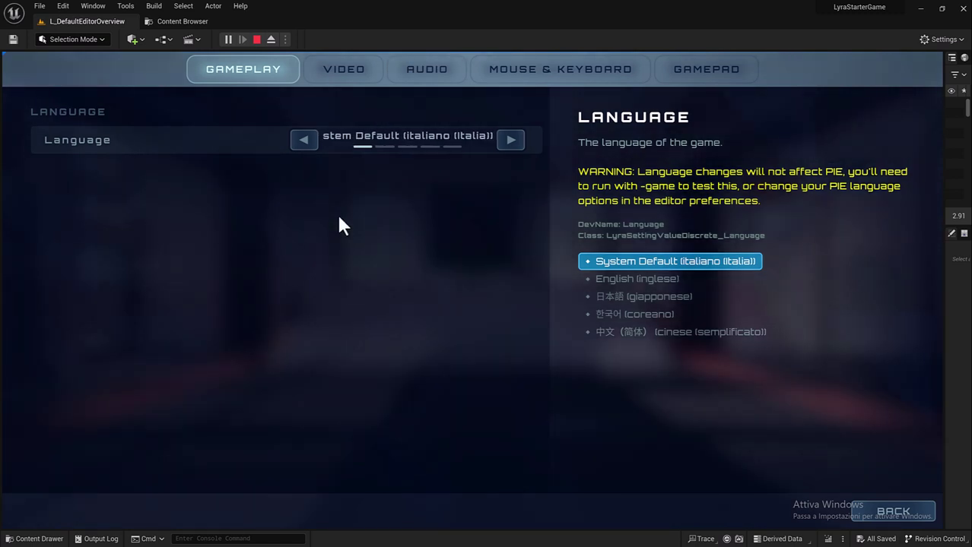
click(360, 76)
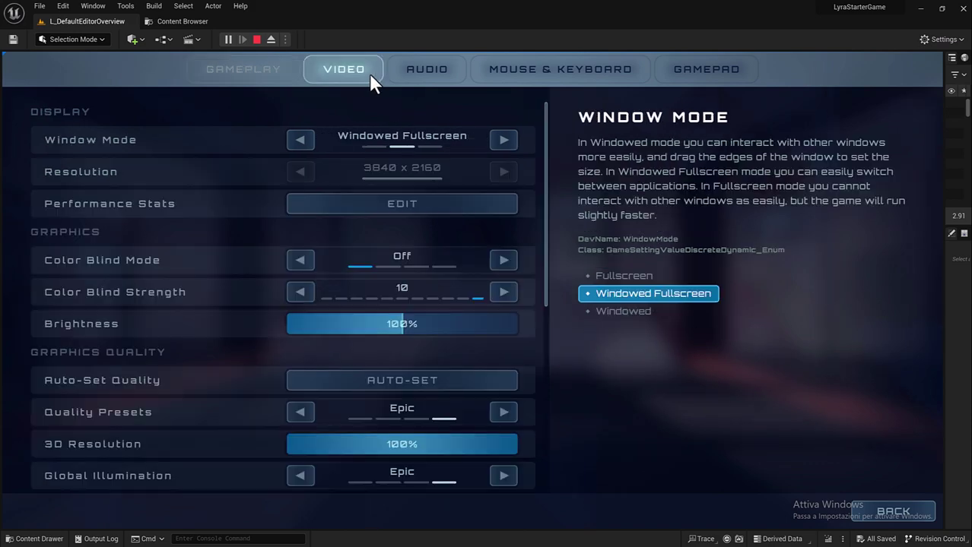
click(422, 65)
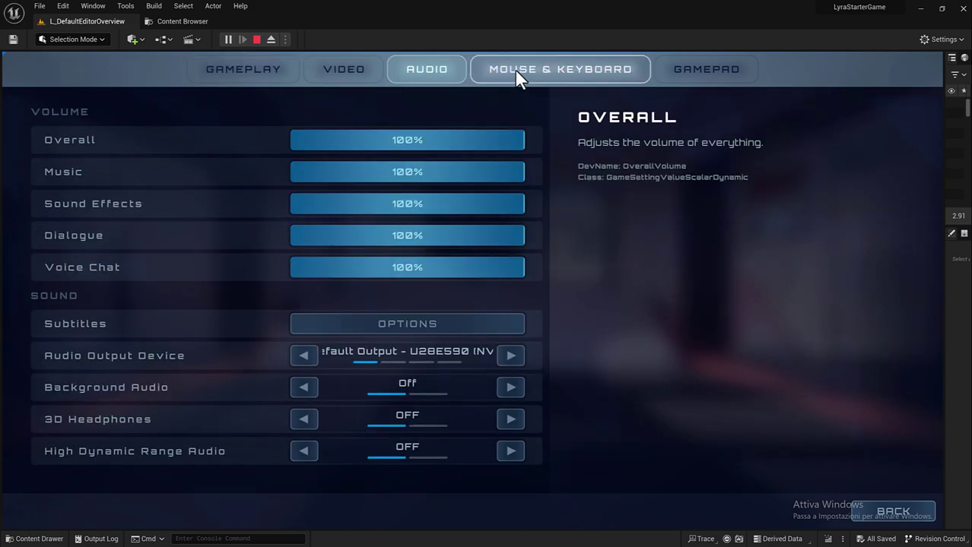
click(514, 70)
click(700, 76)
click(542, 69)
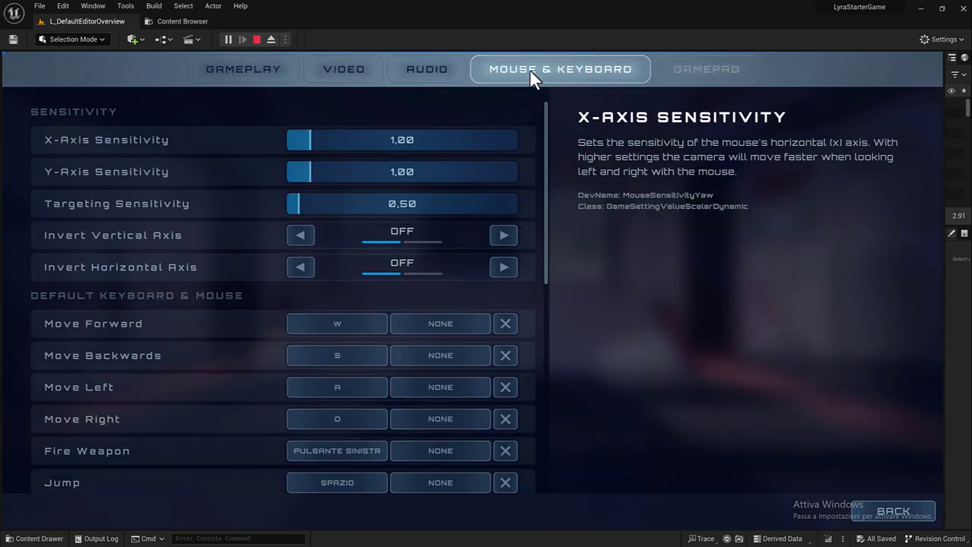
click(401, 76)
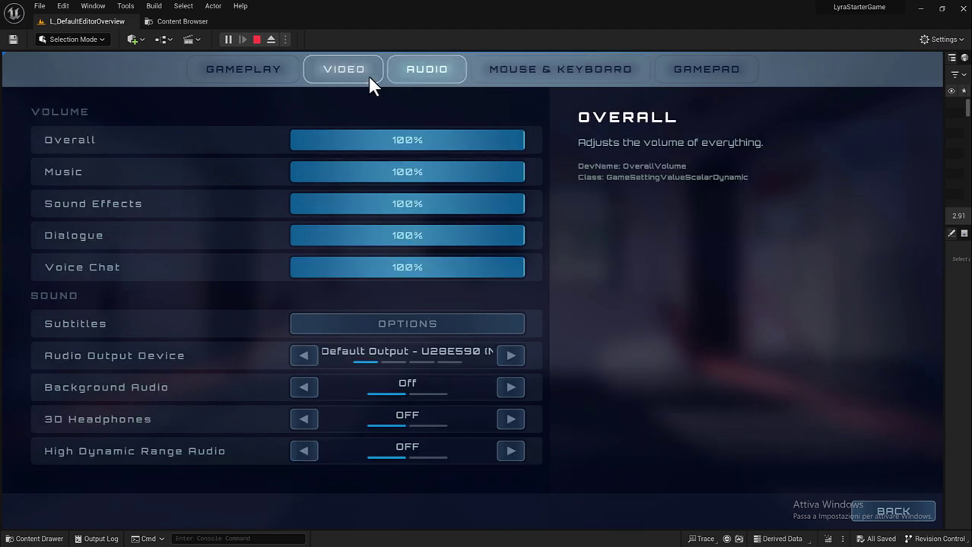
click(368, 76)
click(256, 76)
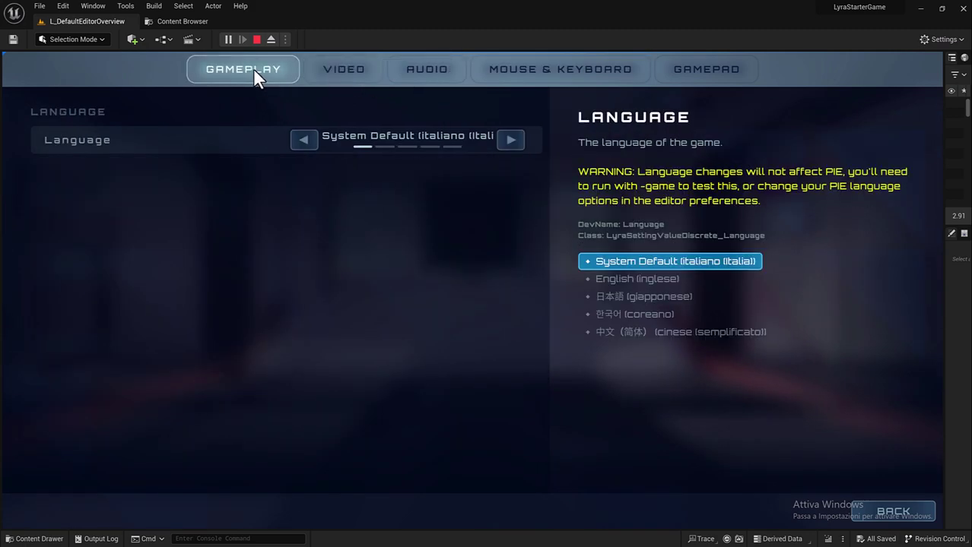
click(409, 70)
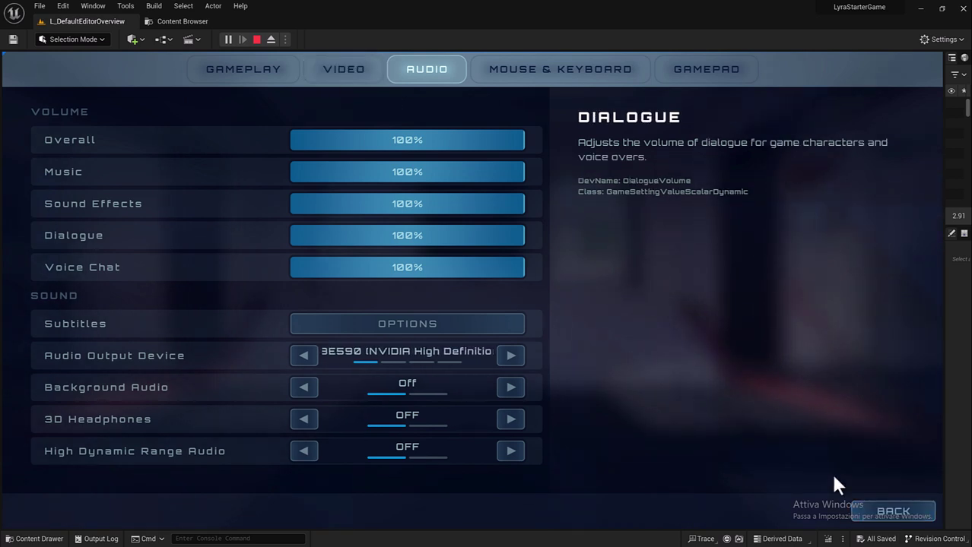
click(873, 517)
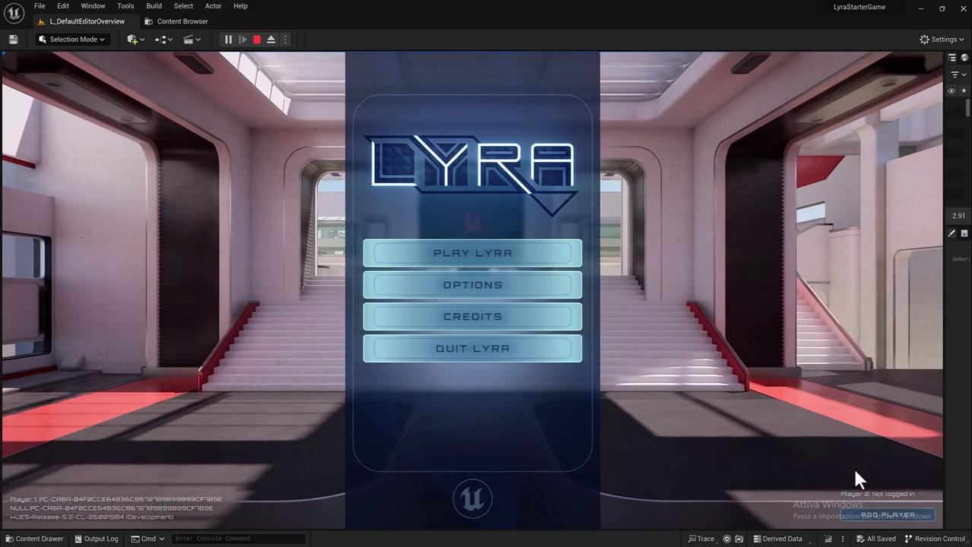
Step: Go from the main Play menu to the Host a Game screen and browse its options
click(464, 248)
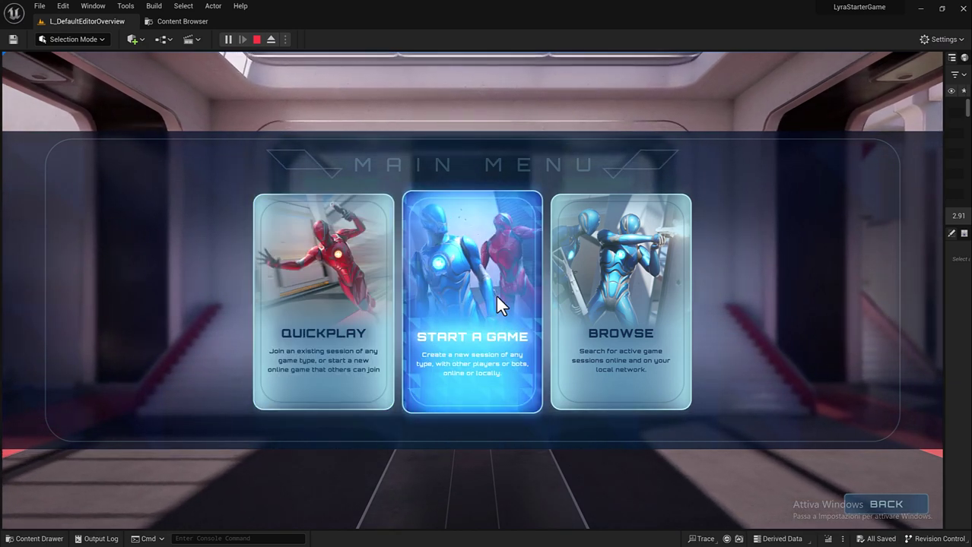
click(495, 294)
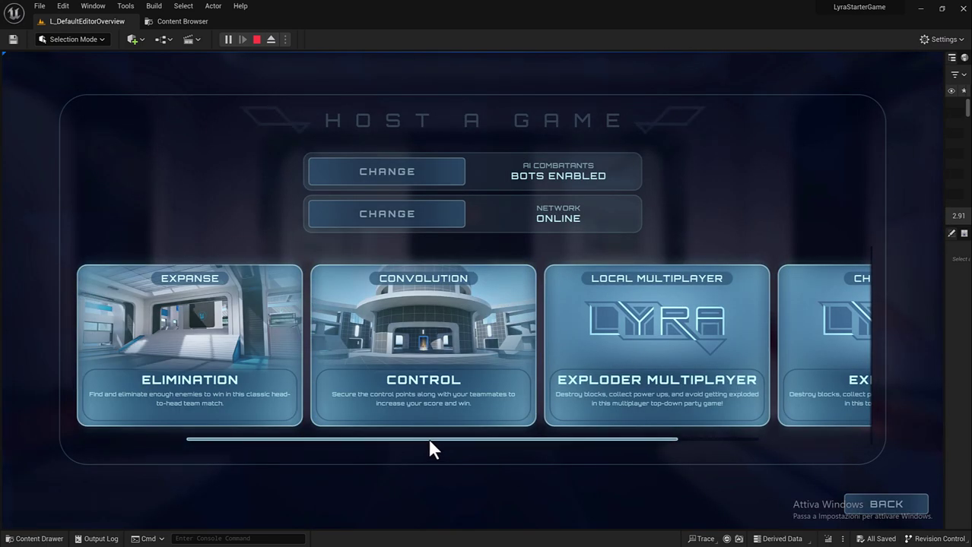
mouse_move(426, 438)
mouse_down()
mouse_move(494, 441)
mouse_move(336, 445)
mouse_up()
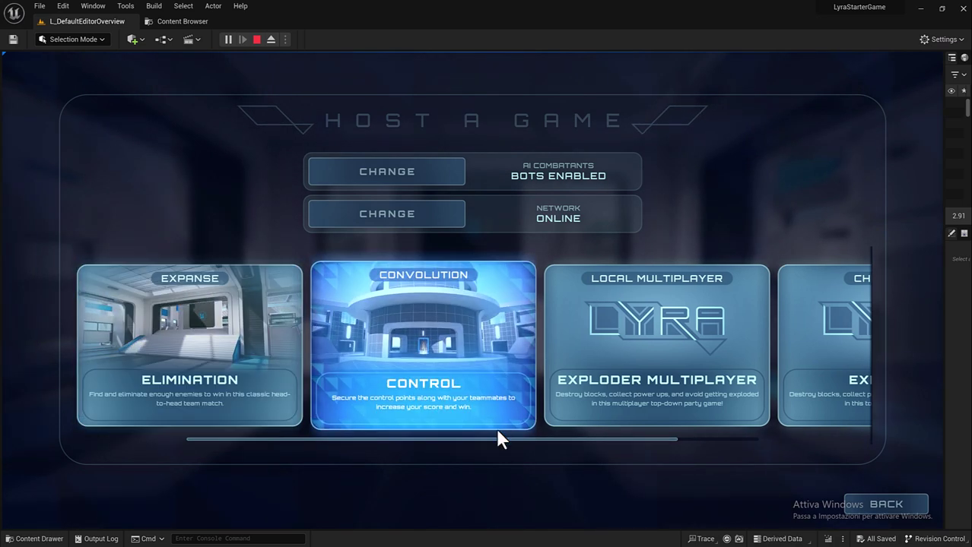
drag(500, 437, 588, 440)
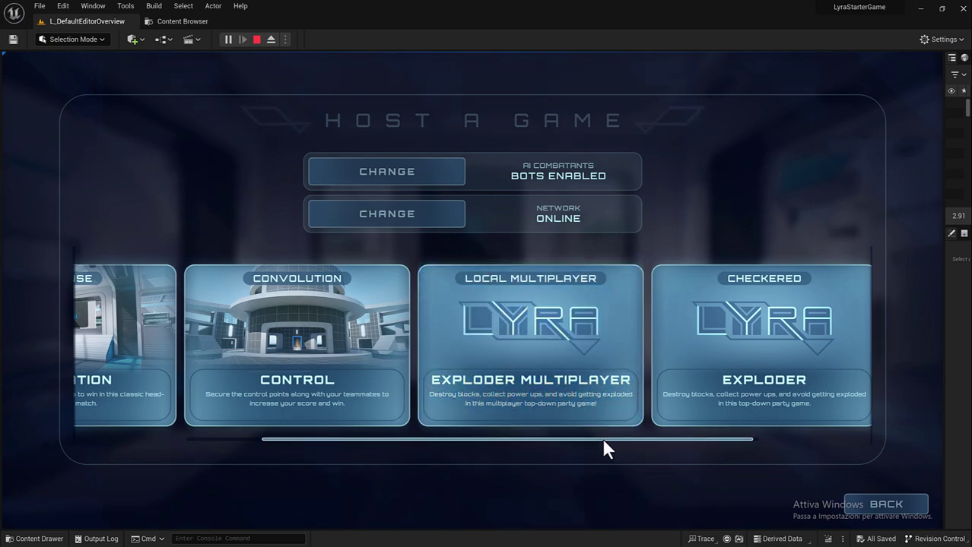
drag(602, 439, 504, 441)
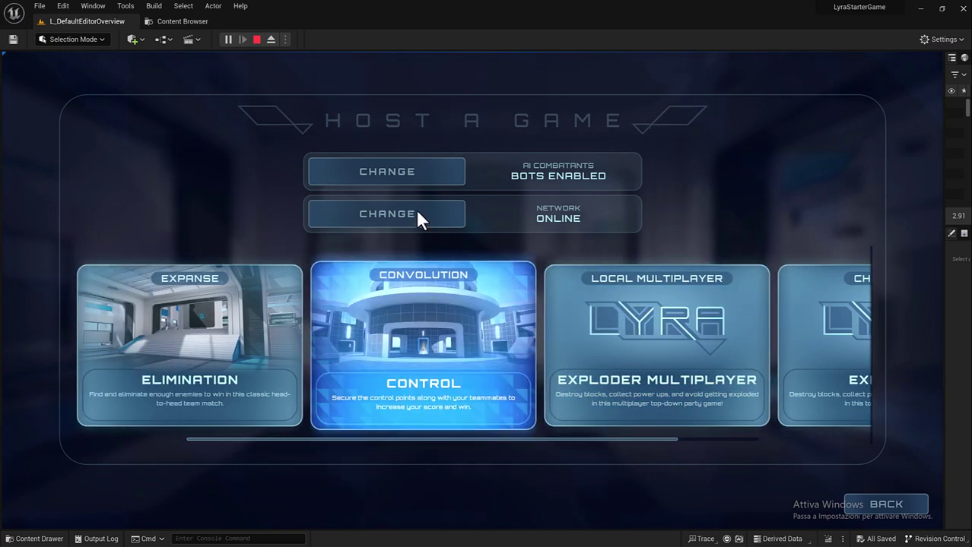
Step: Set Network to Online and AI Combatants to Bots Disabled, then launch Elimination on Expanse
click(369, 217)
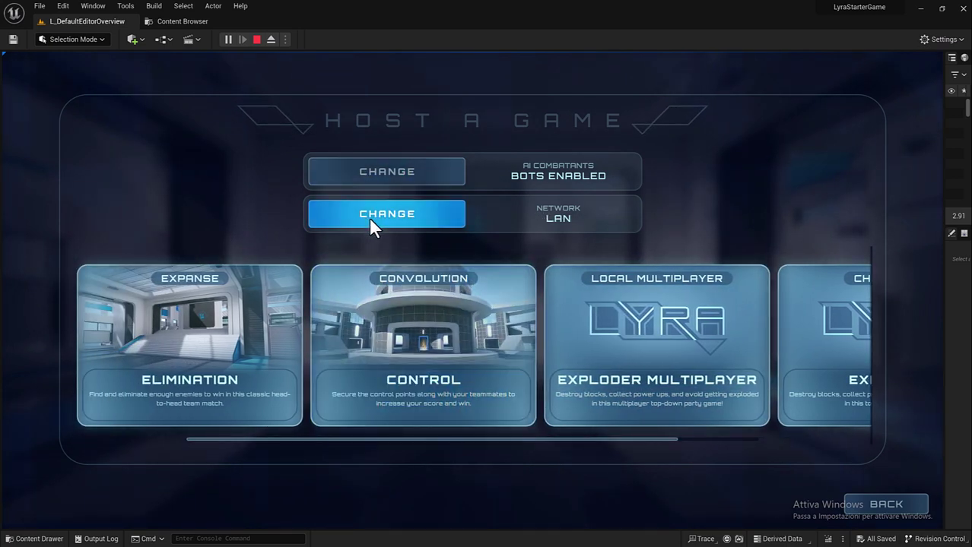
click(369, 218)
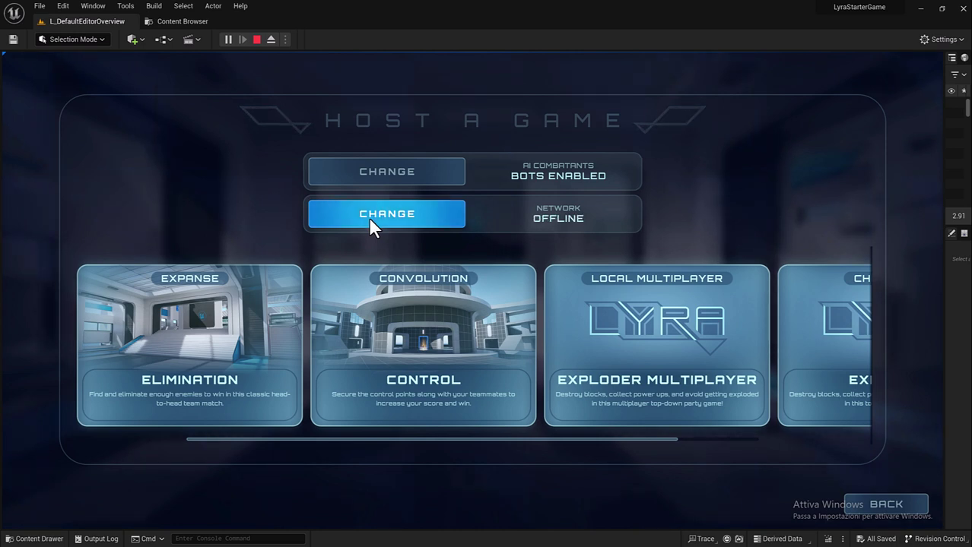
click(368, 217)
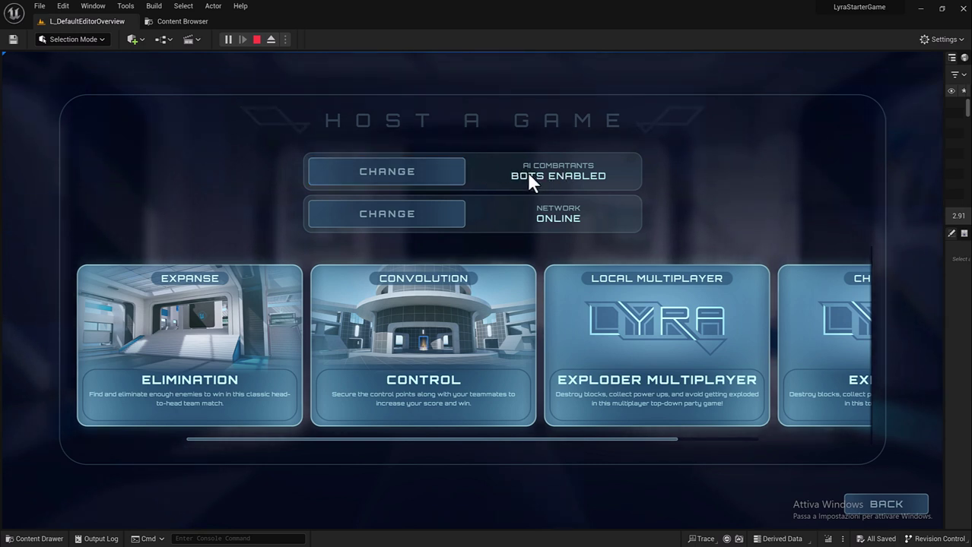
click(411, 178)
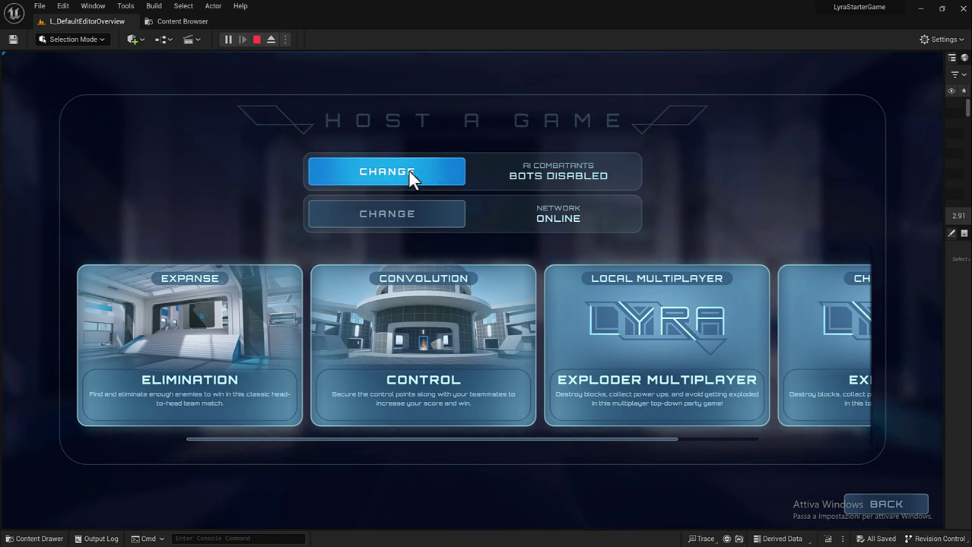
click(215, 327)
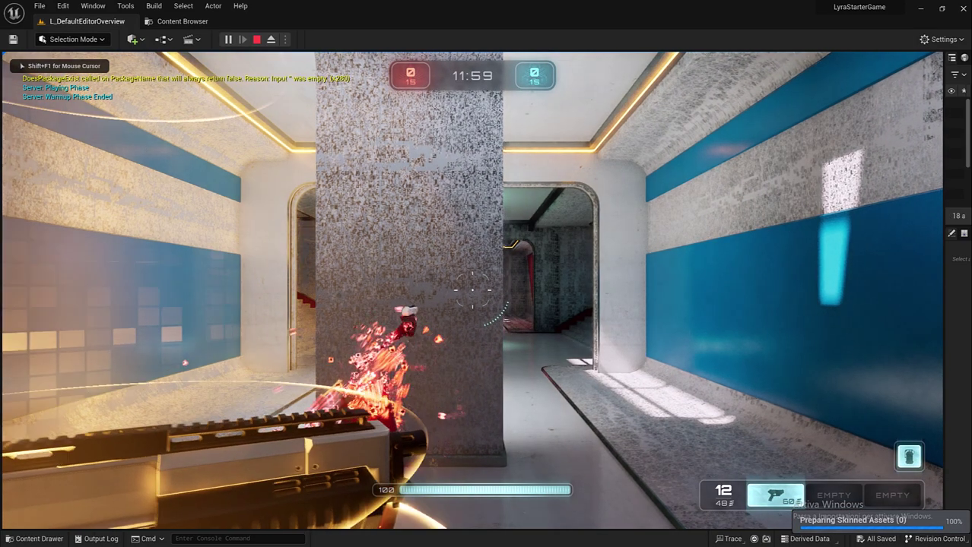
key(w)
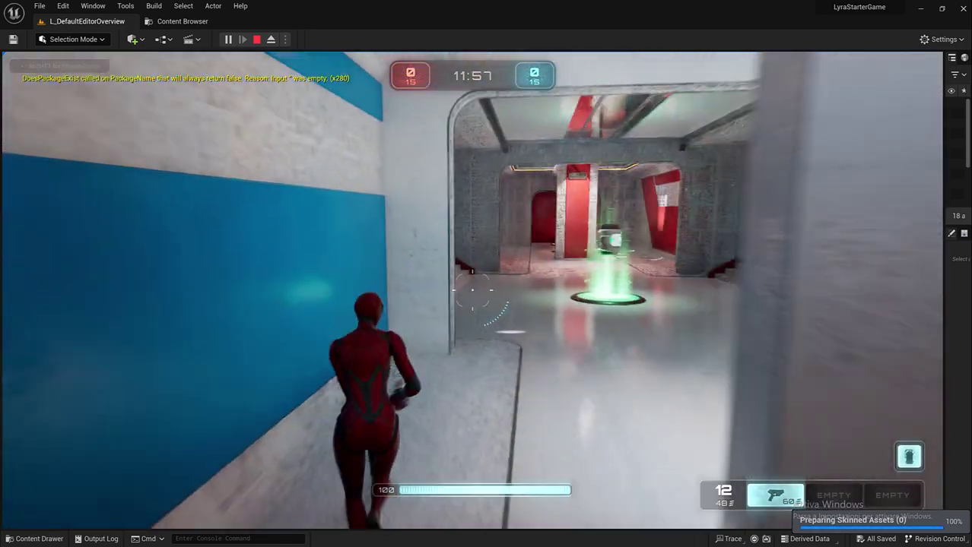
key(w)
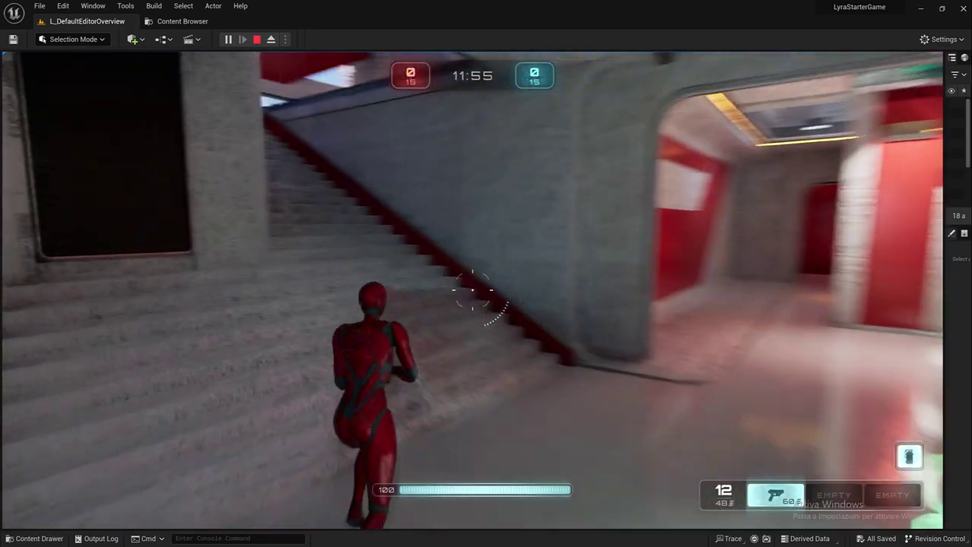
key(w)
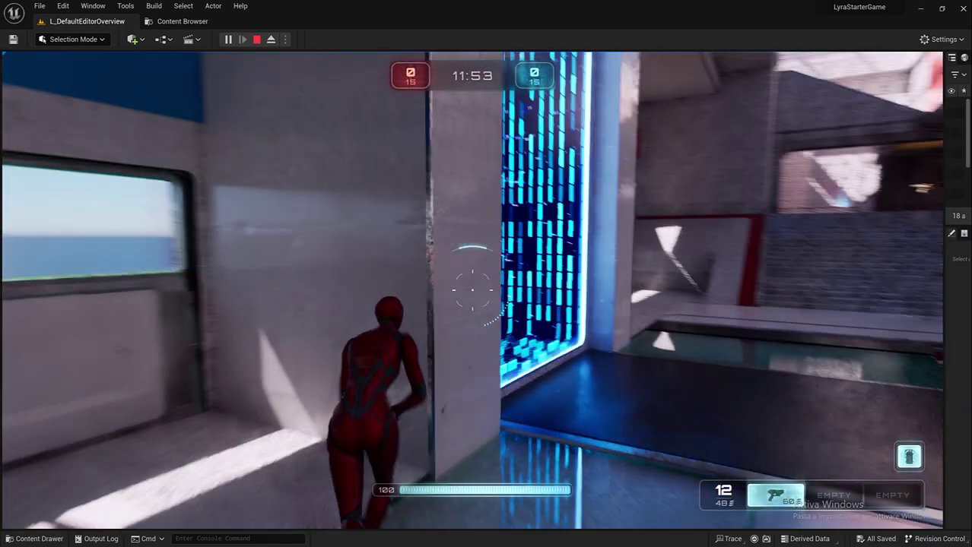
key(w)
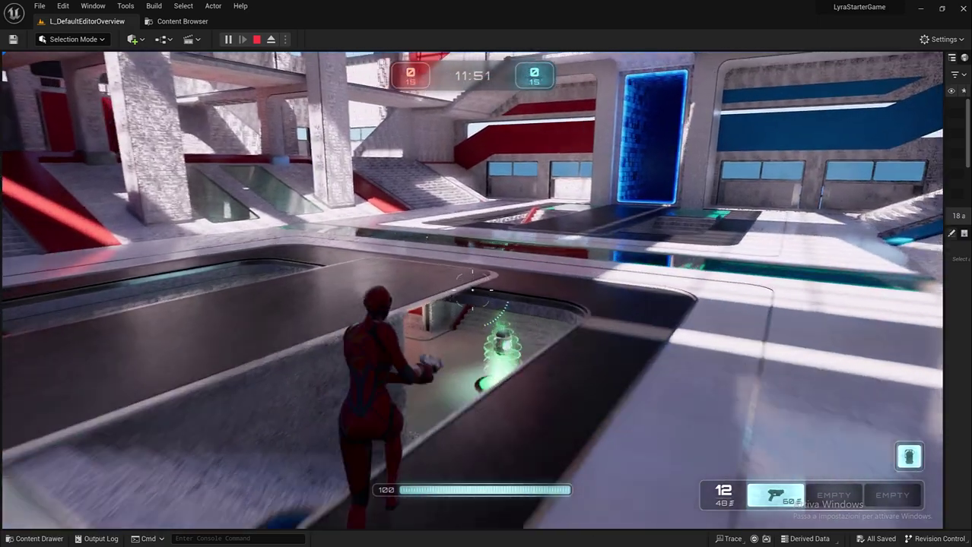
key(w)
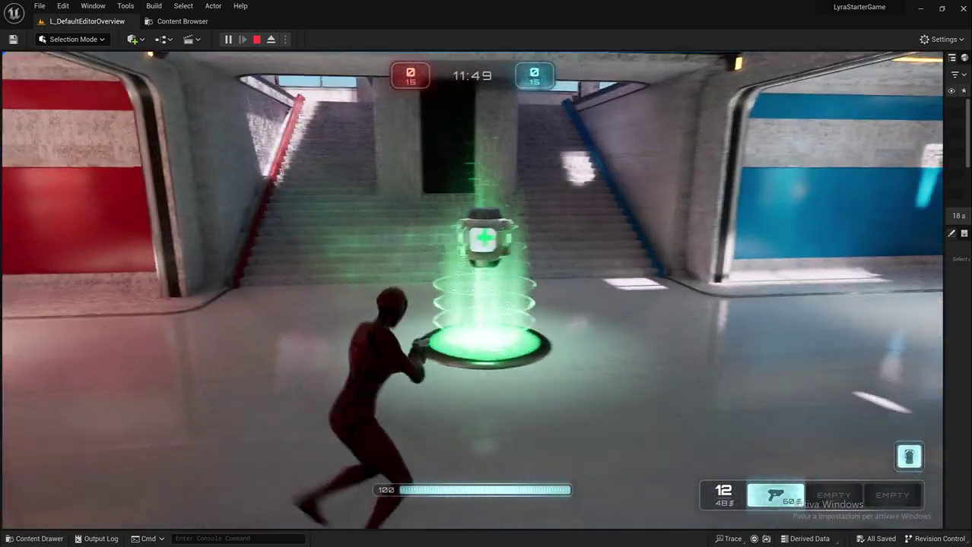
key(w)
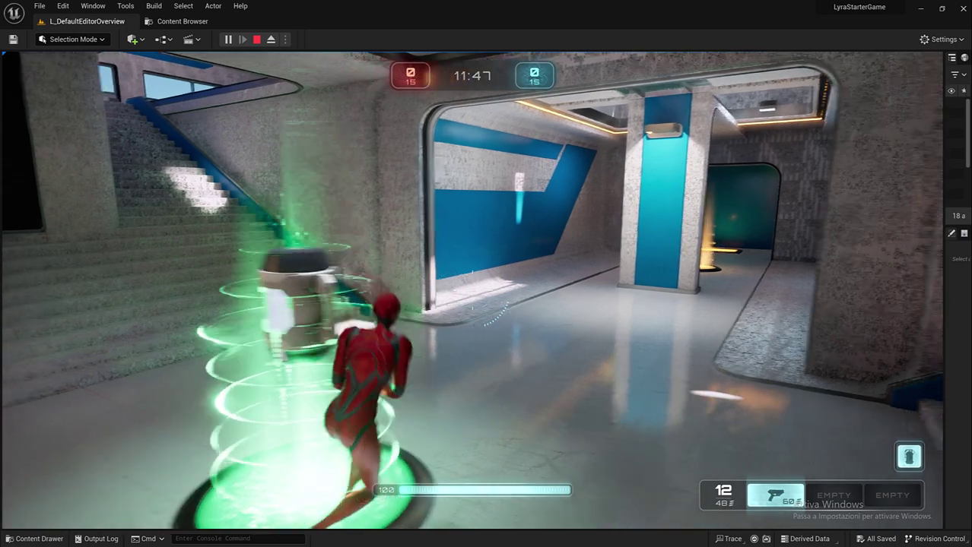
key(w)
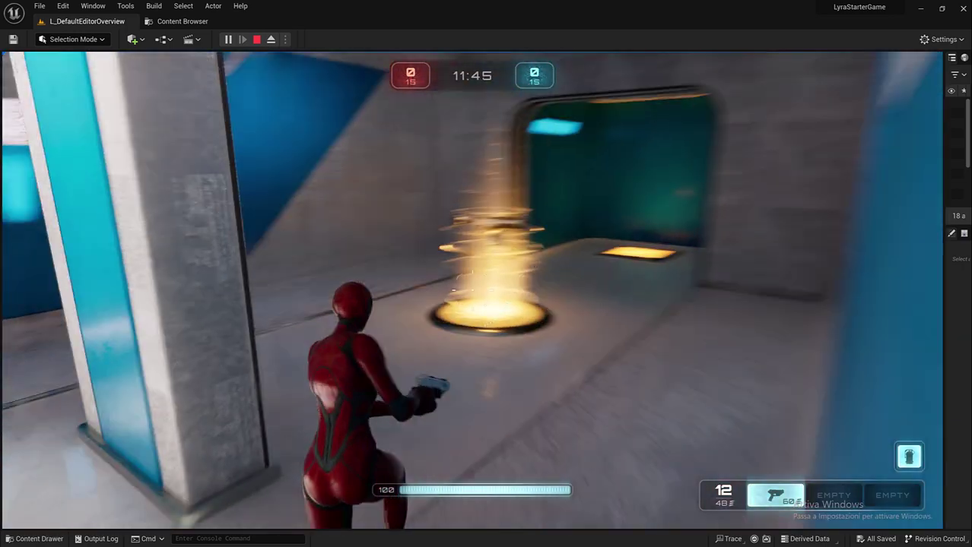
key(w)
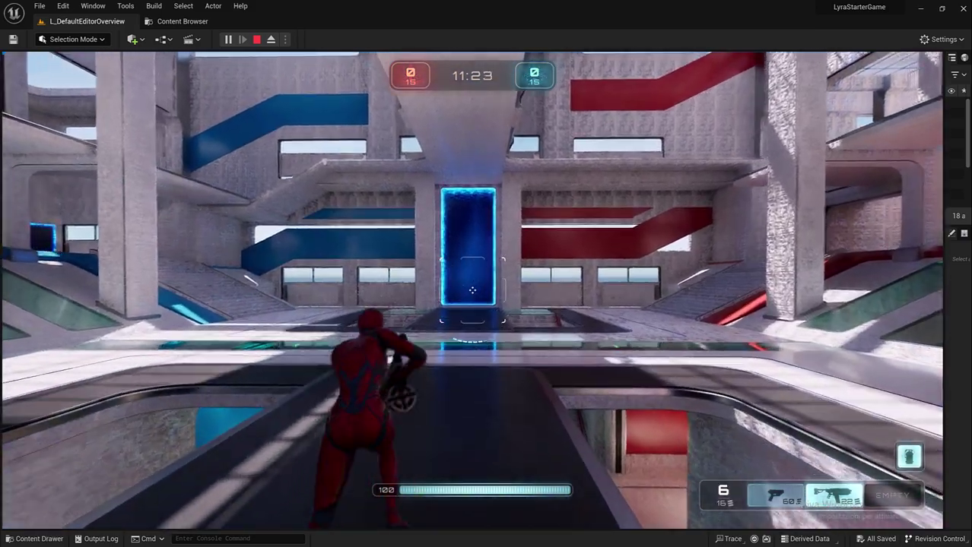
key(w)
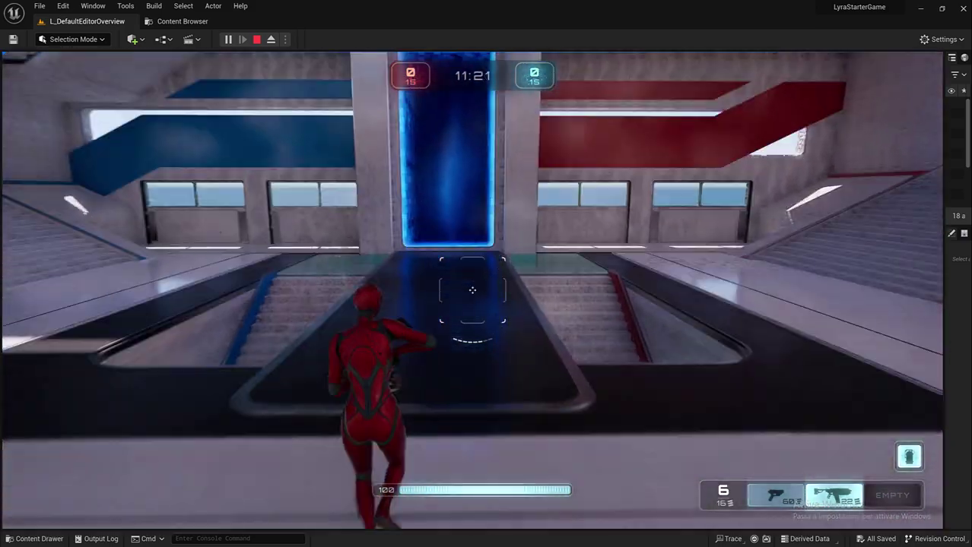
key(w)
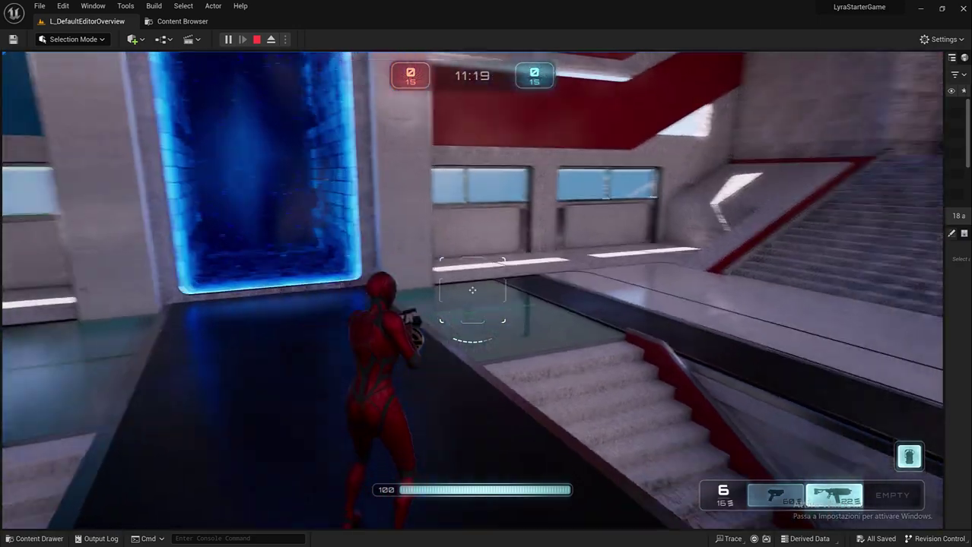
key(w)
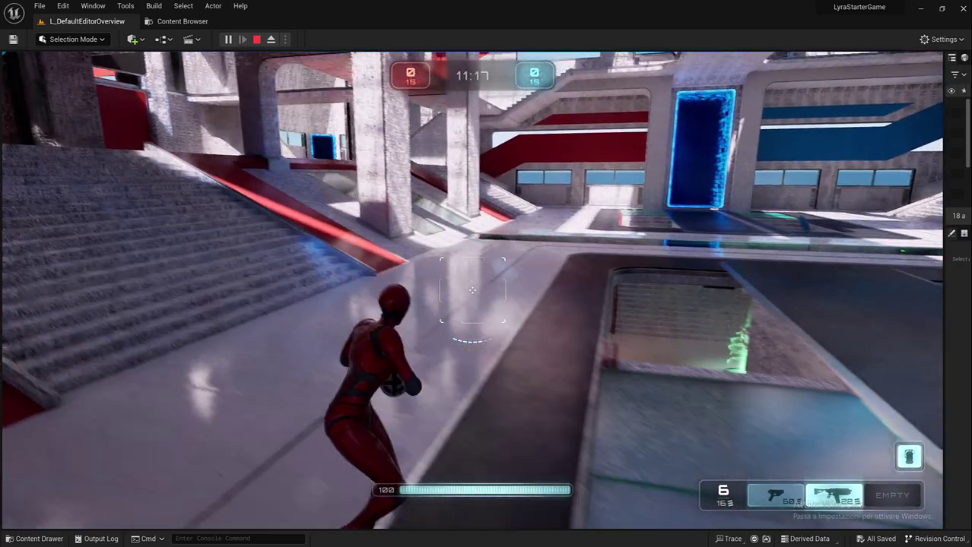
key(w)
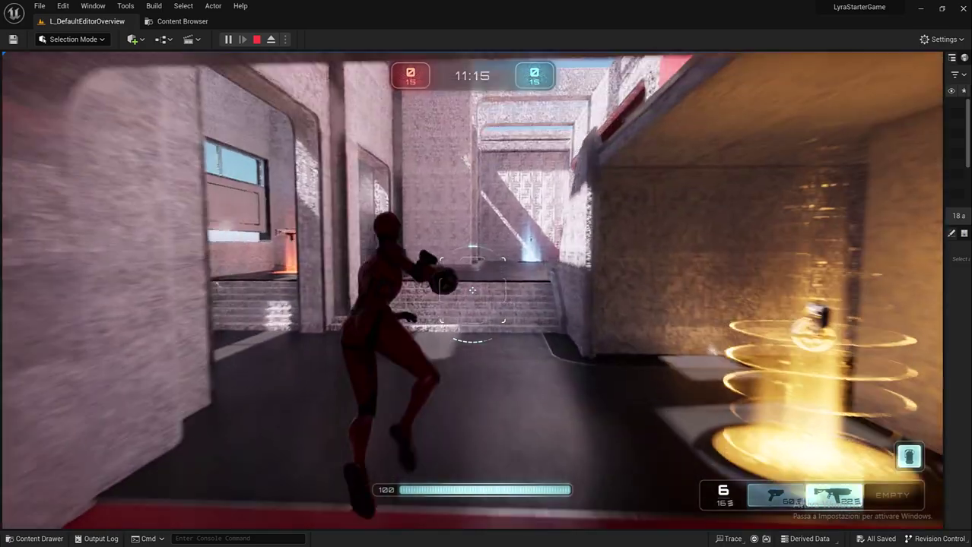
key(w)
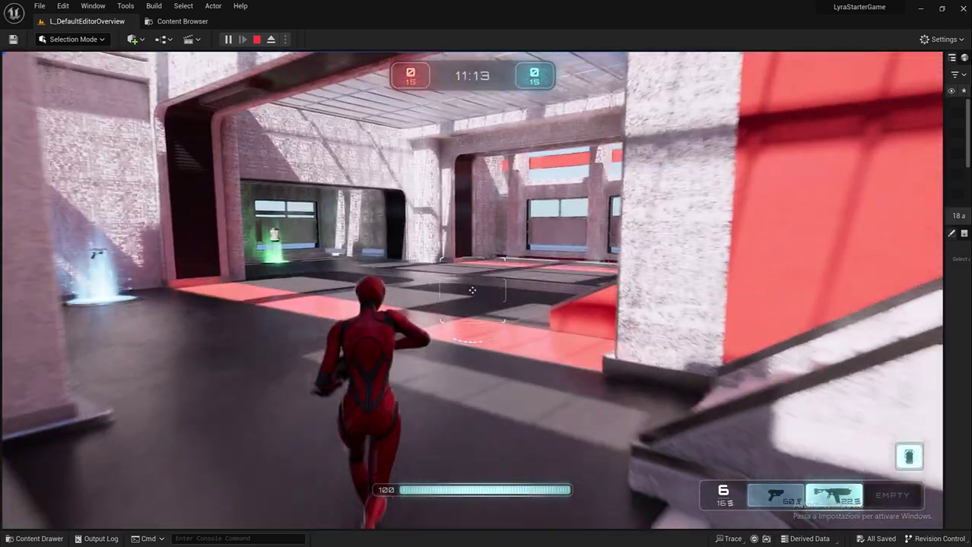
key(w)
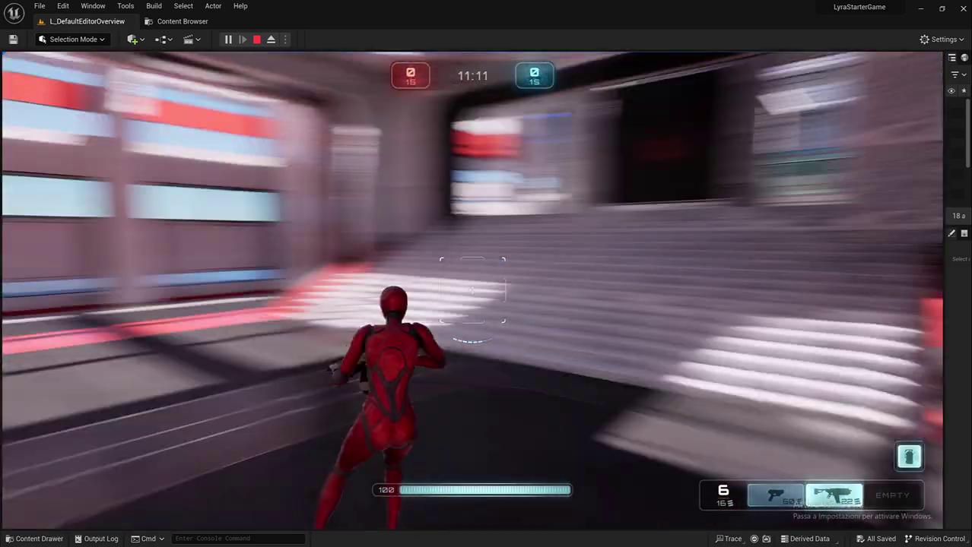
key(w)
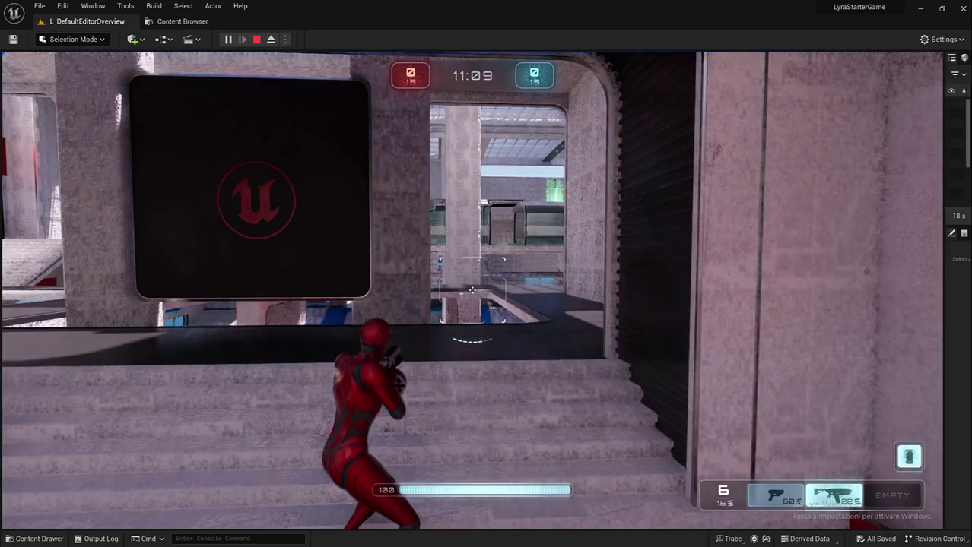
Step: Pause the match and browse the Gamepad, Mouse & Keyboard and Audio options tabs
key(Escape)
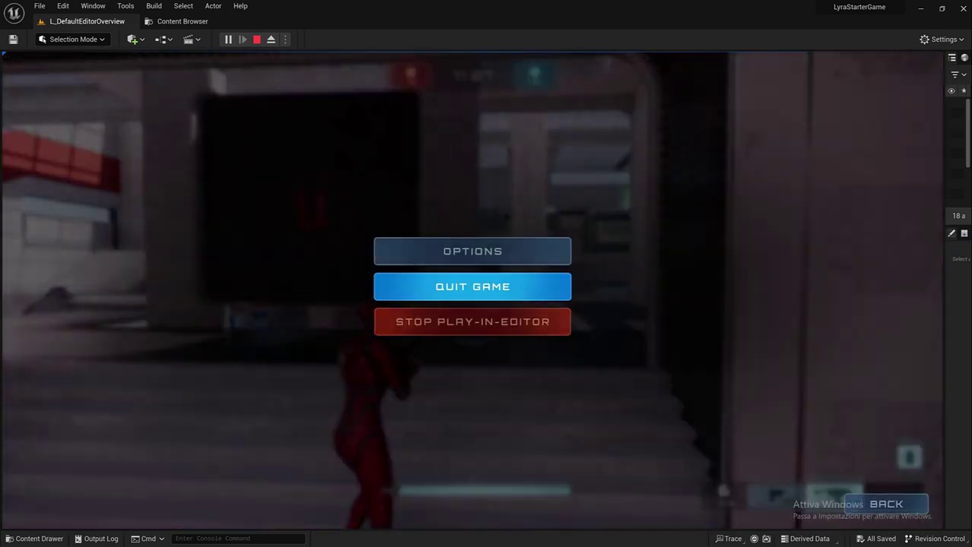
click(473, 254)
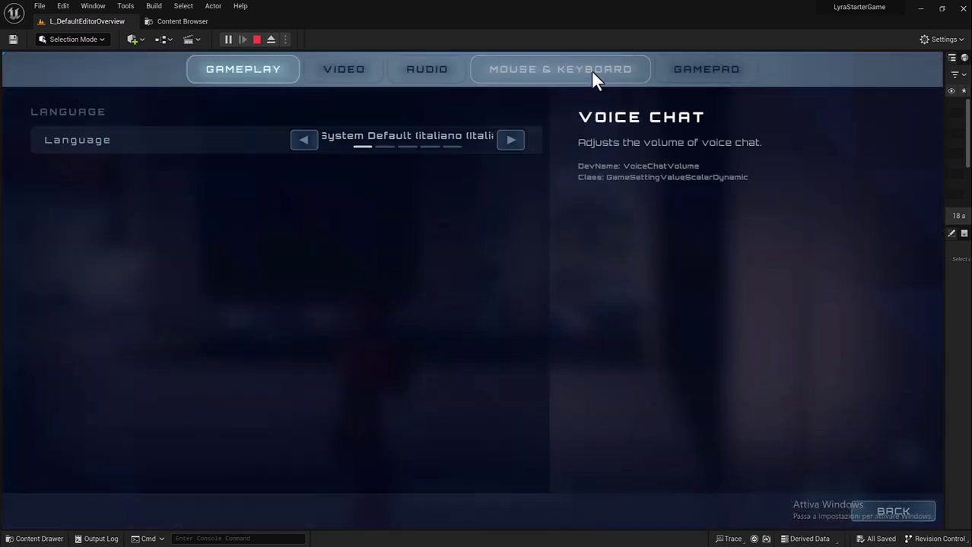
click(694, 74)
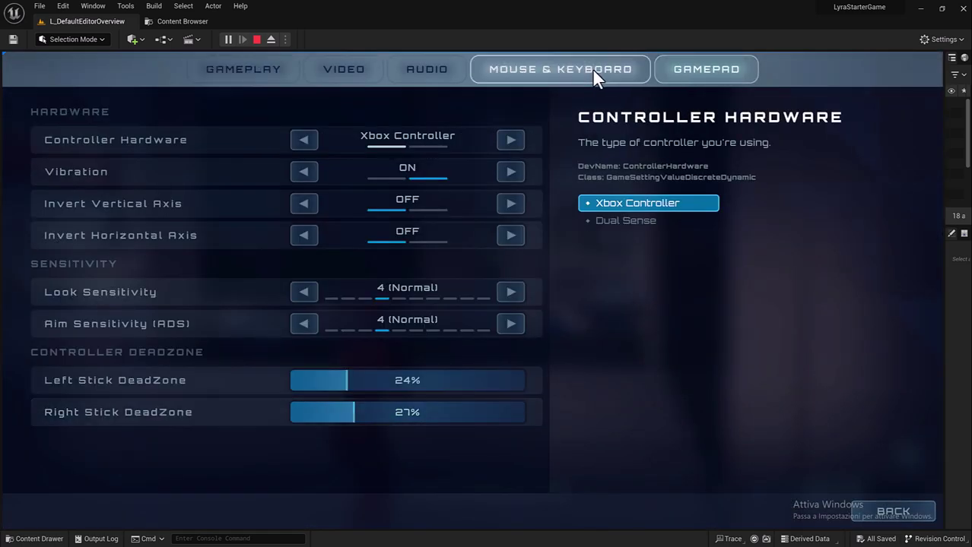
click(594, 71)
click(692, 72)
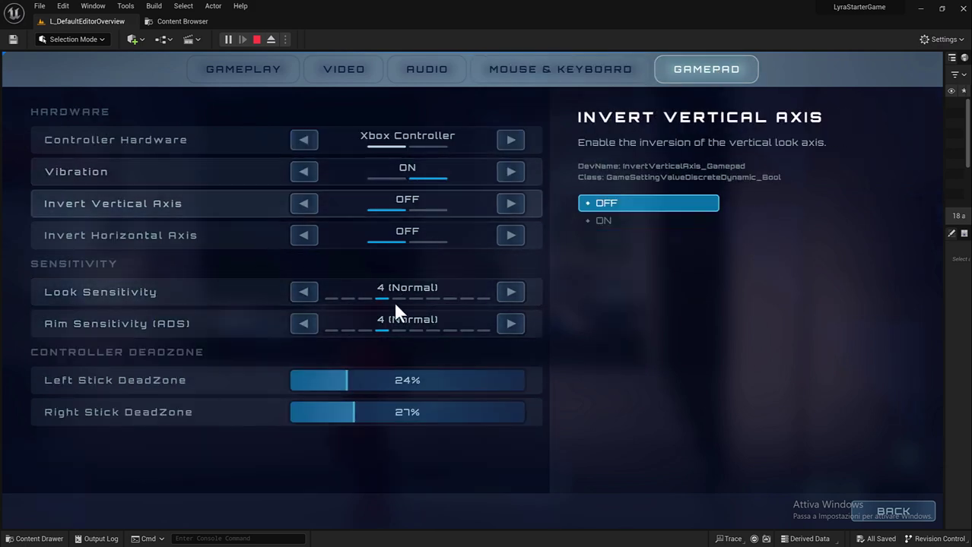
click(536, 70)
click(419, 75)
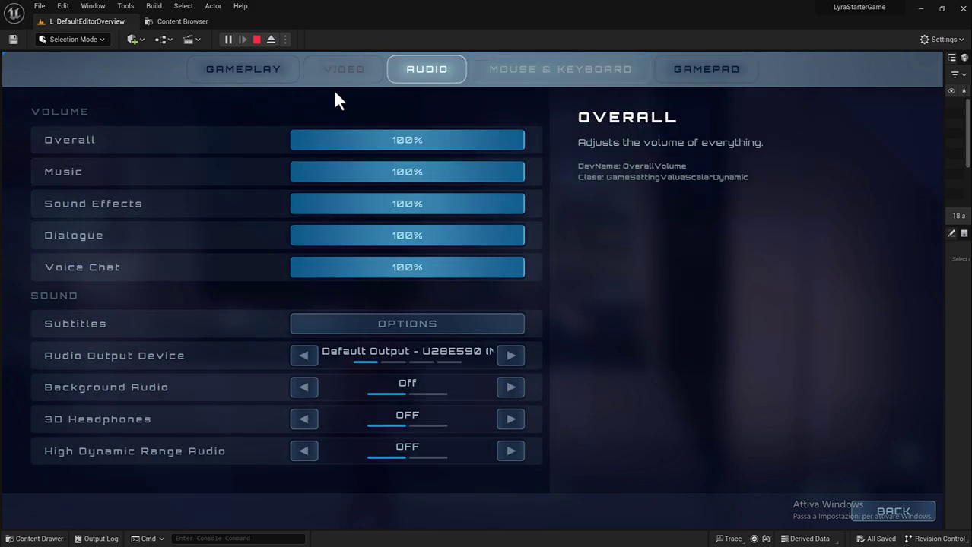
click(874, 526)
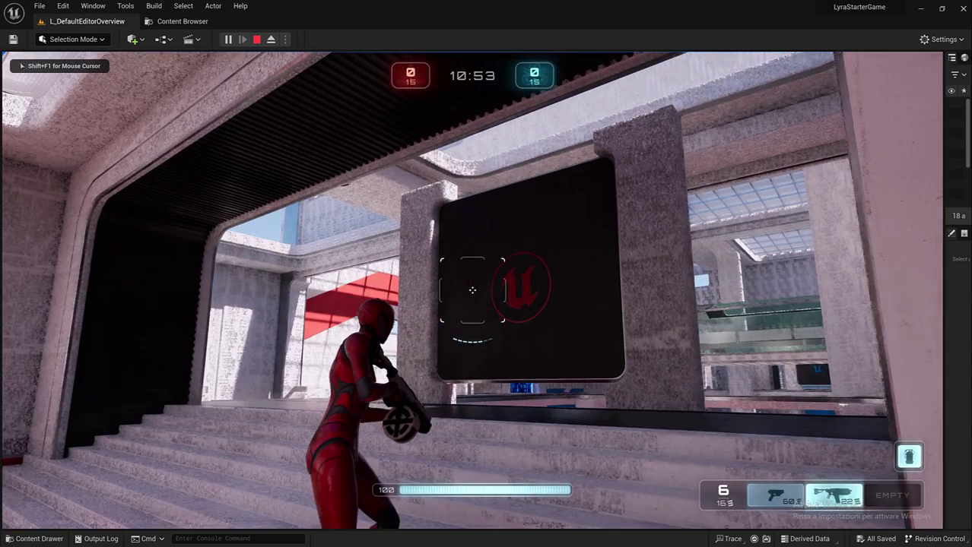
Step: Quit the match to the LYRA main menu and stop the Play-in-Editor session
key(Escape)
click(475, 302)
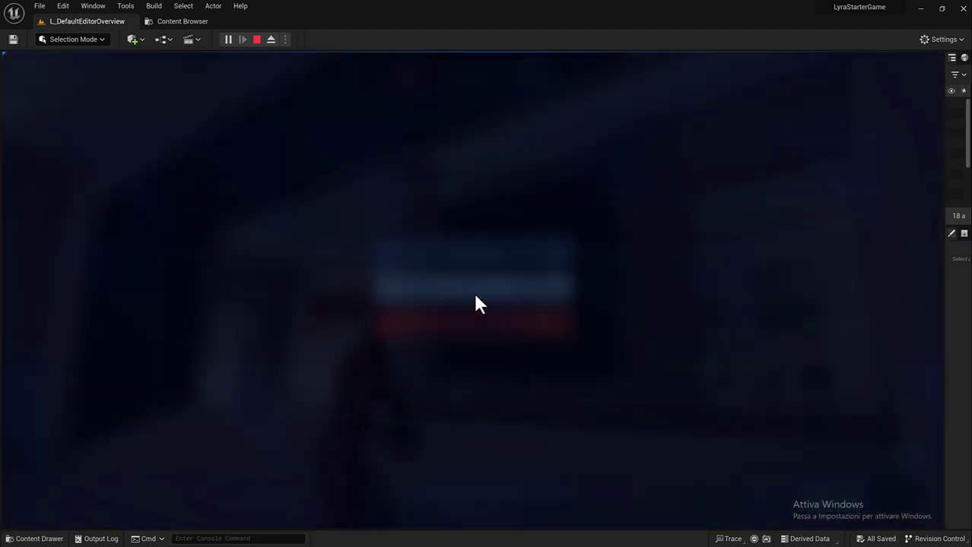
click(436, 345)
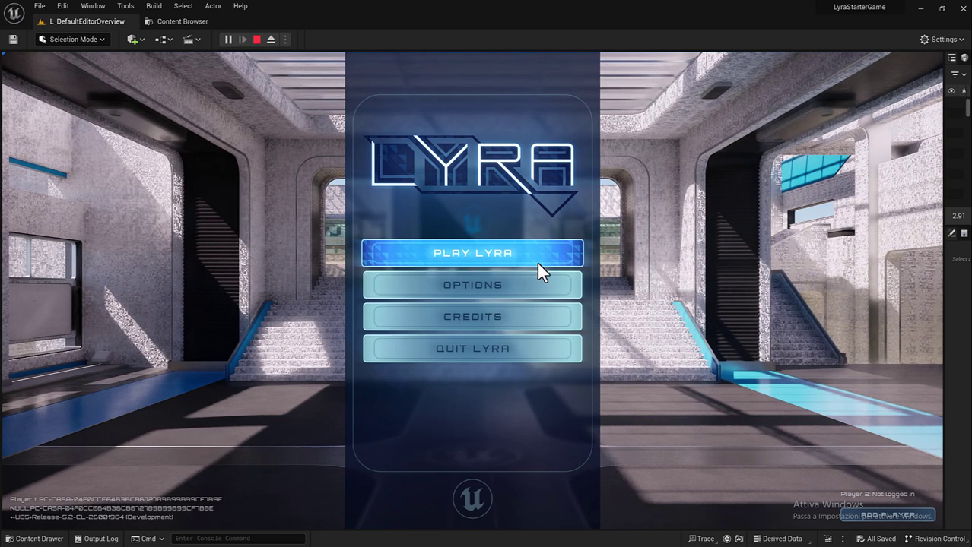
click(259, 45)
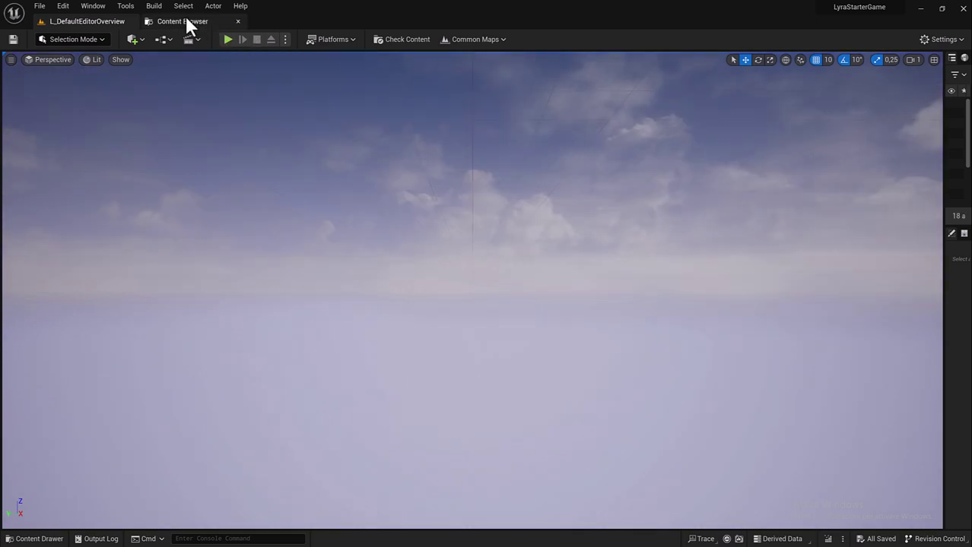
click(185, 18)
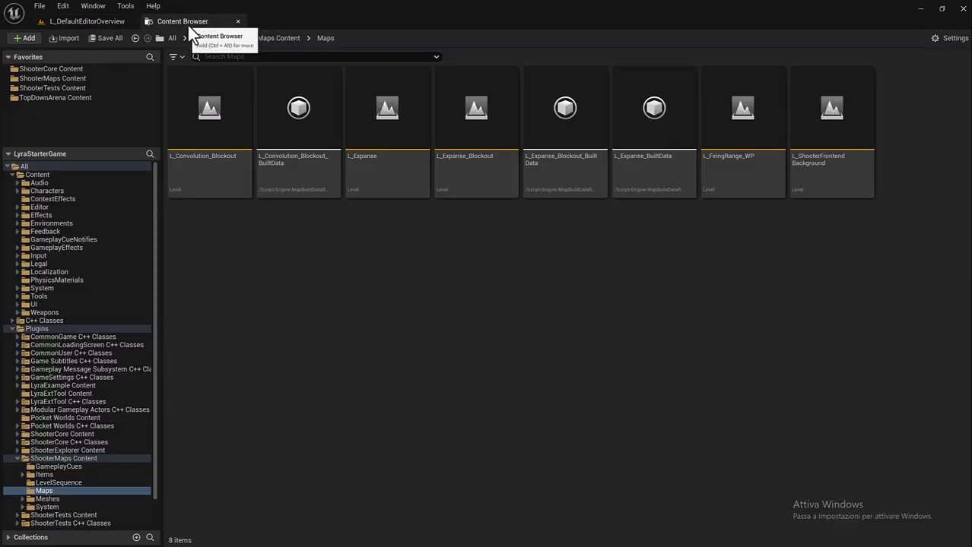
click(104, 22)
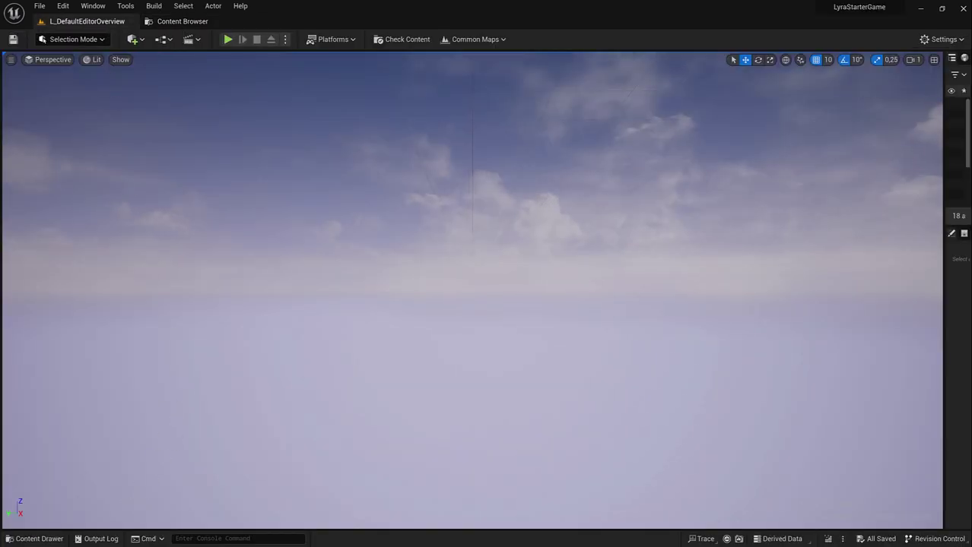
click(46, 541)
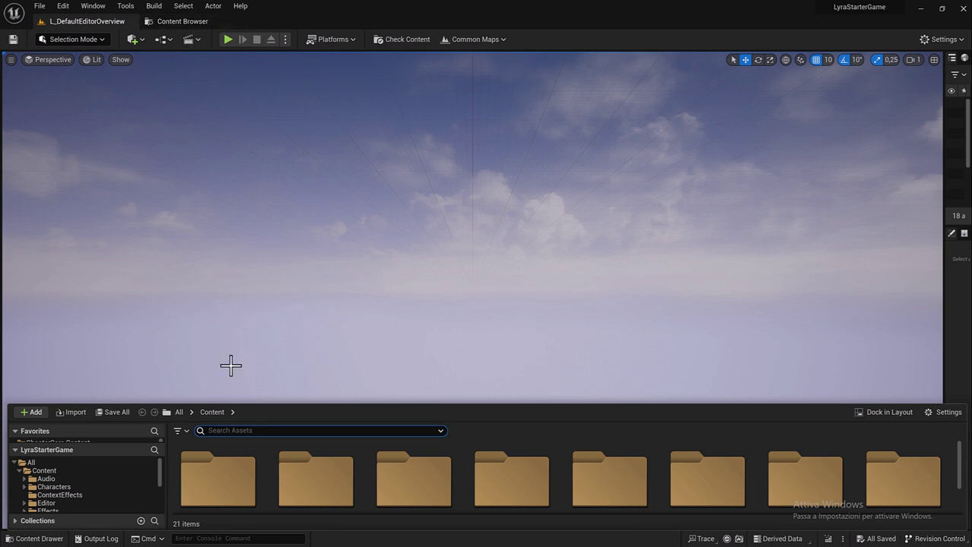
click(170, 23)
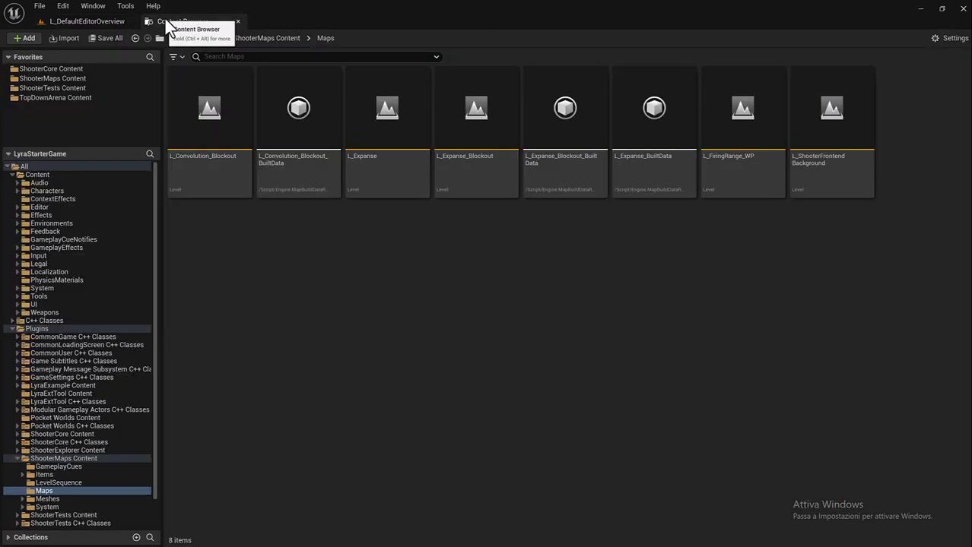
click(92, 19)
click(103, 9)
click(127, 8)
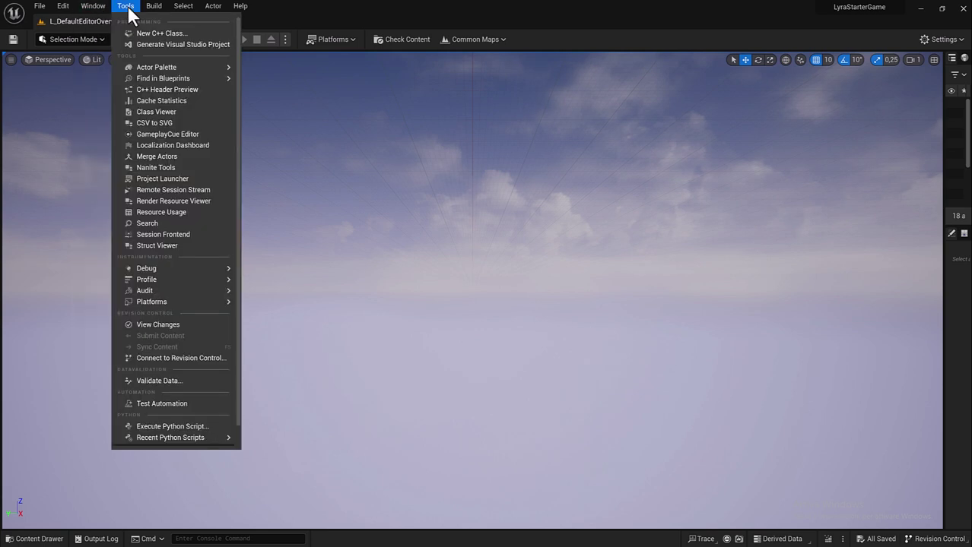
mouse_move(108, 10)
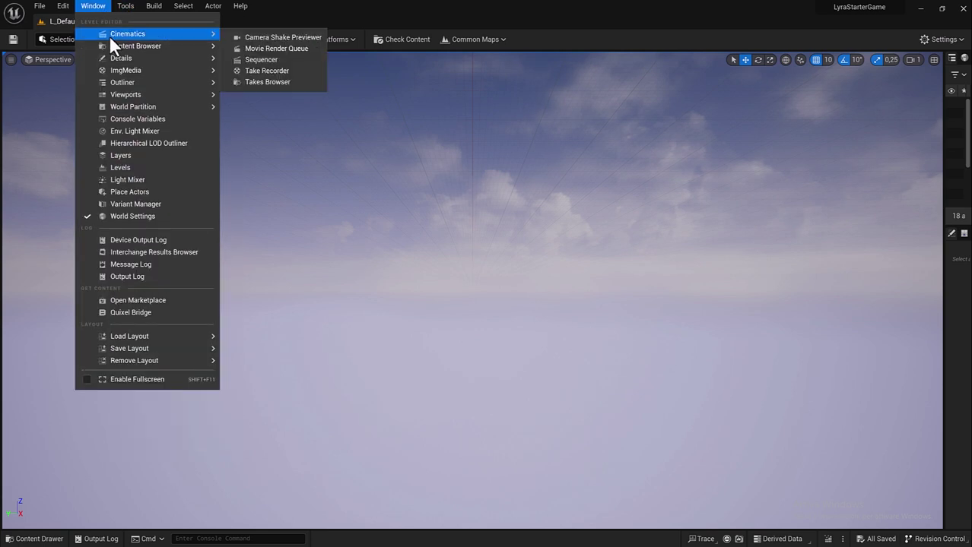
mouse_move(152, 53)
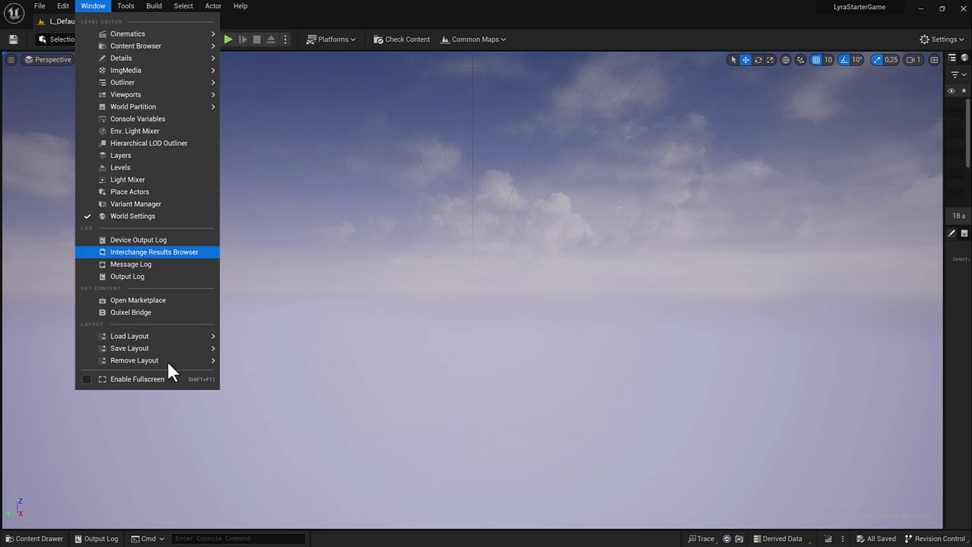
click(32, 541)
click(32, 541)
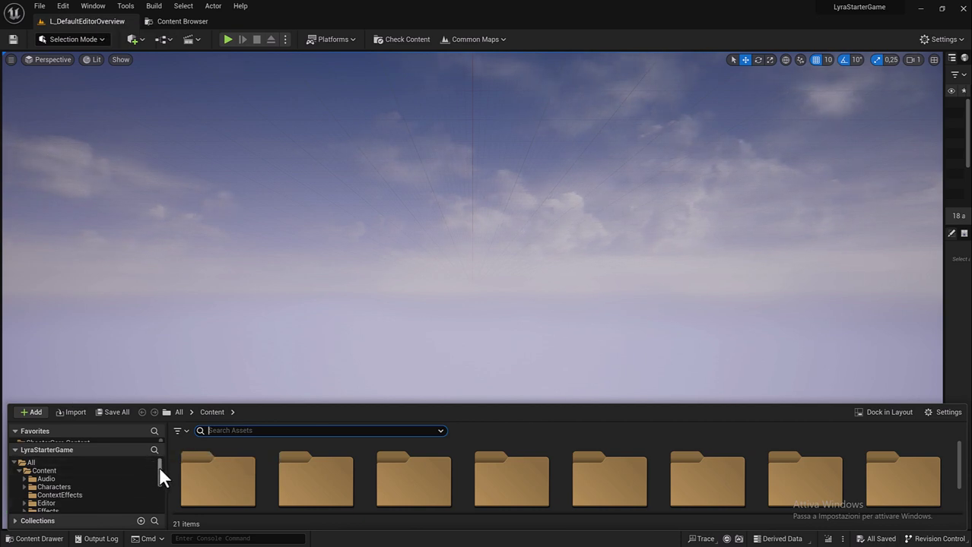
drag(160, 466, 156, 506)
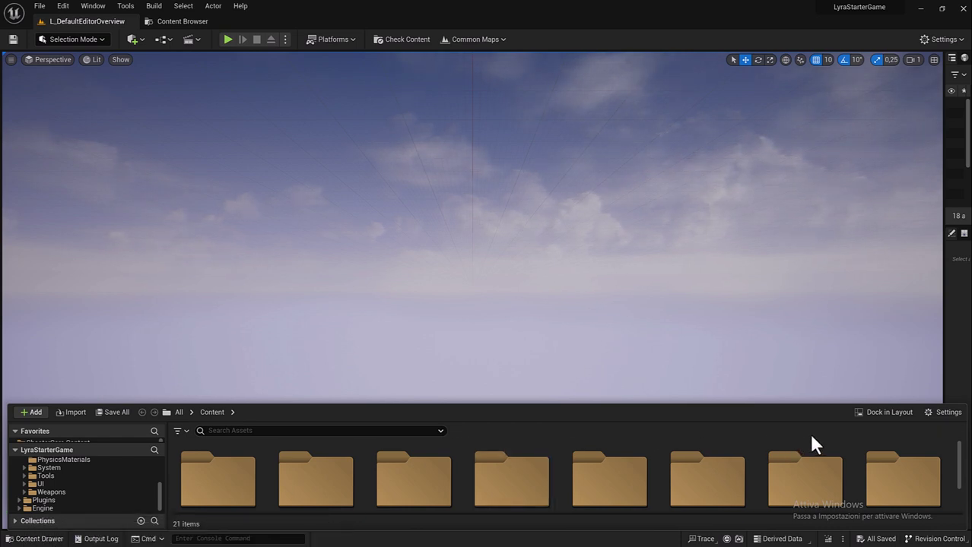
click(947, 412)
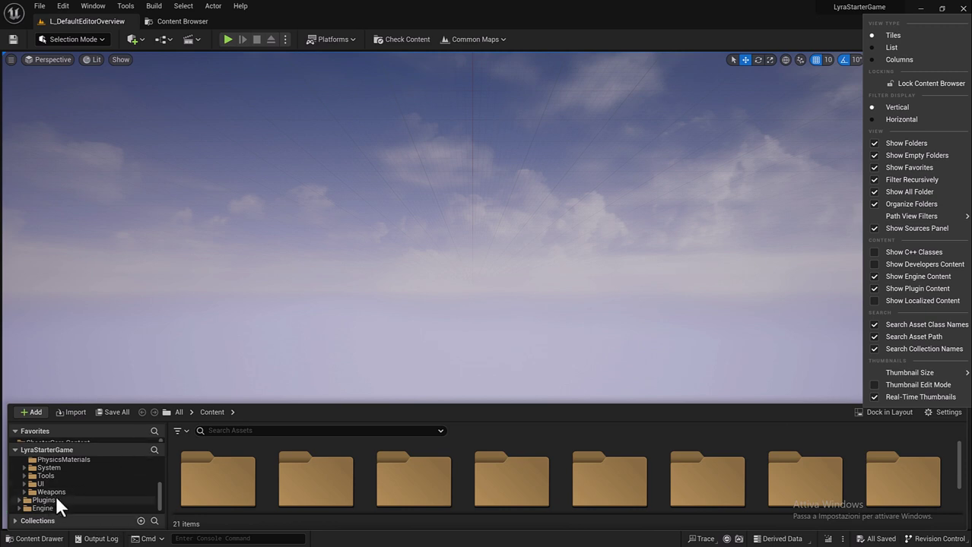
click(89, 450)
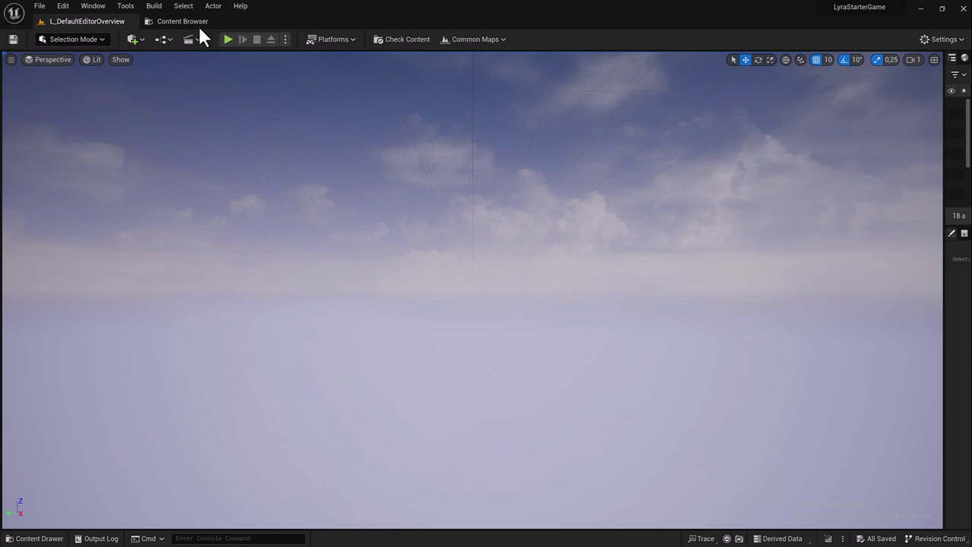
Step: In the Content Browser, move from Plugins up to the All root and select Plugins in the tree
click(194, 22)
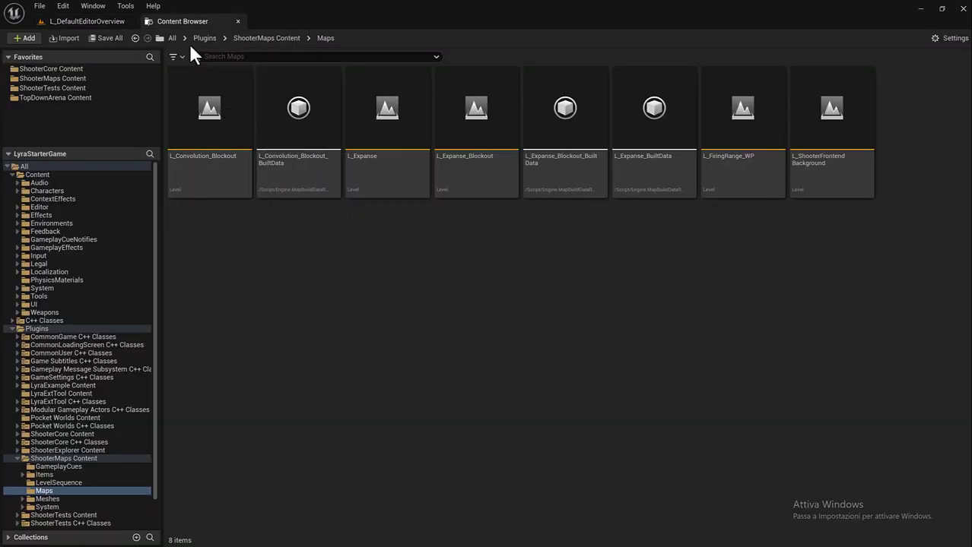
click(204, 38)
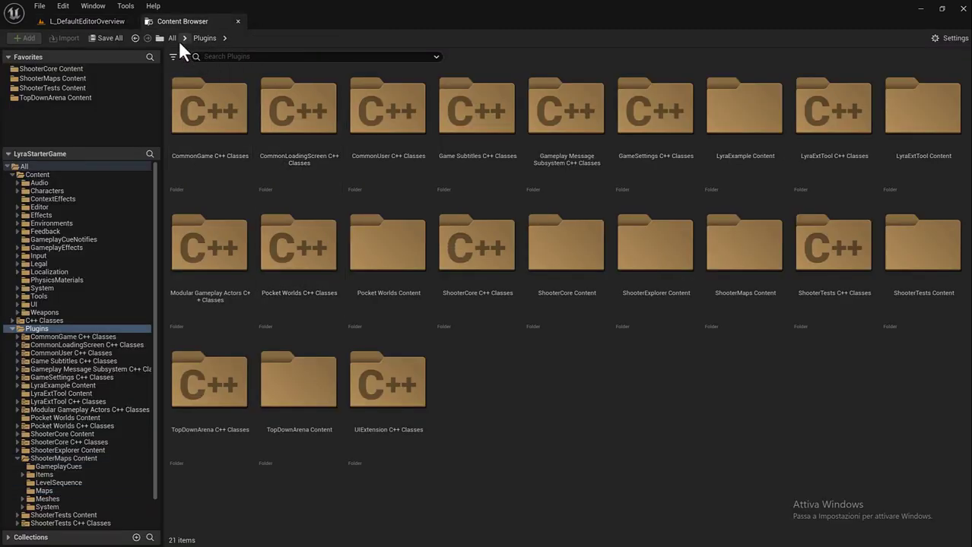
click(174, 38)
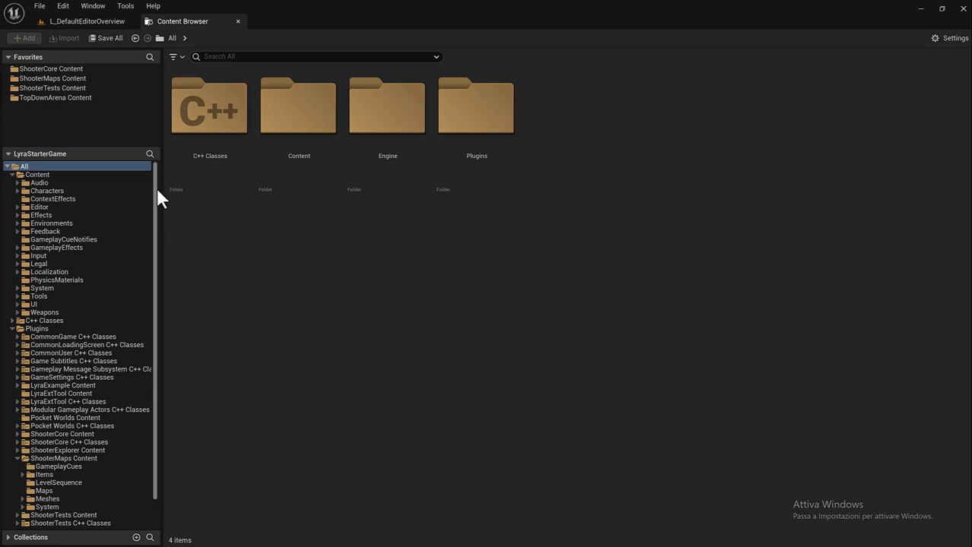
drag(157, 188, 162, 186)
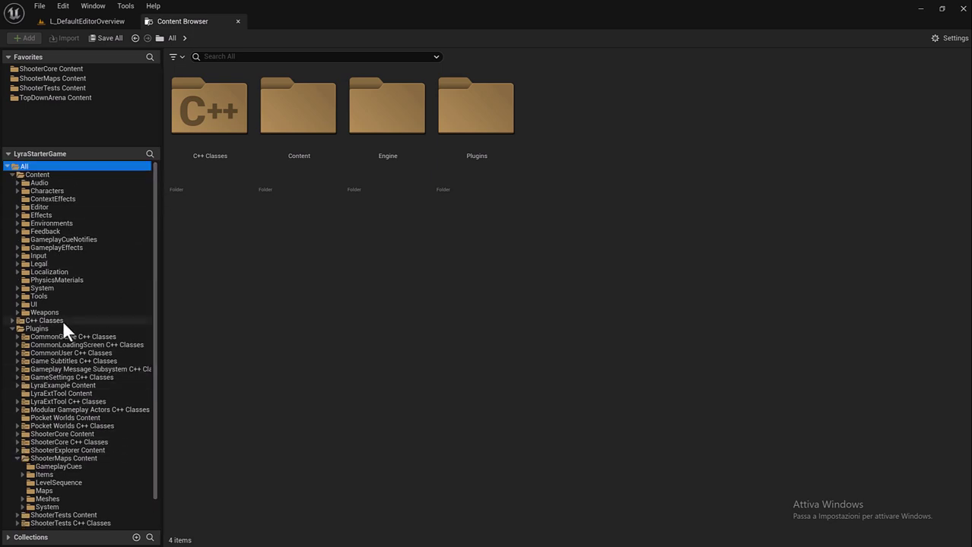
Step: Color the Plugins folder red by setting its hue to 0
click(44, 328)
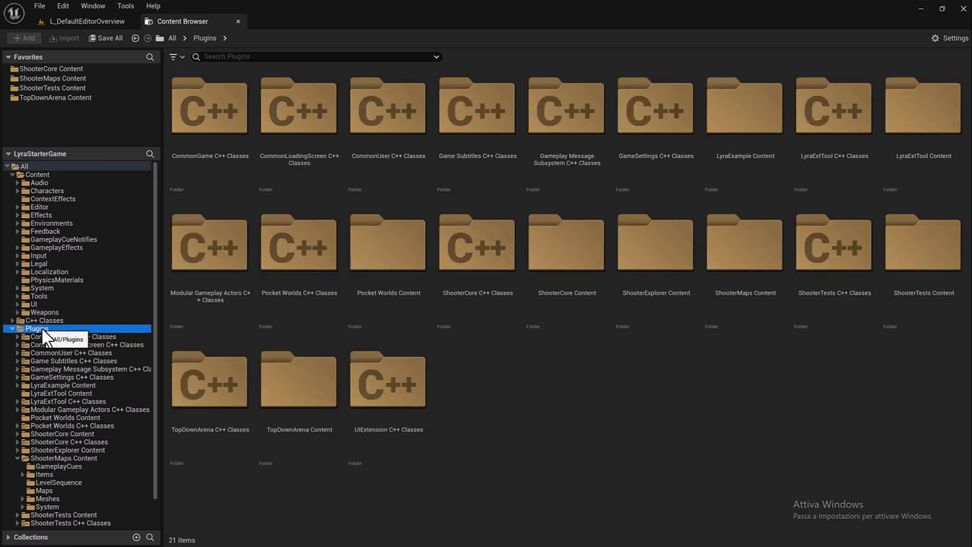
right_click(44, 333)
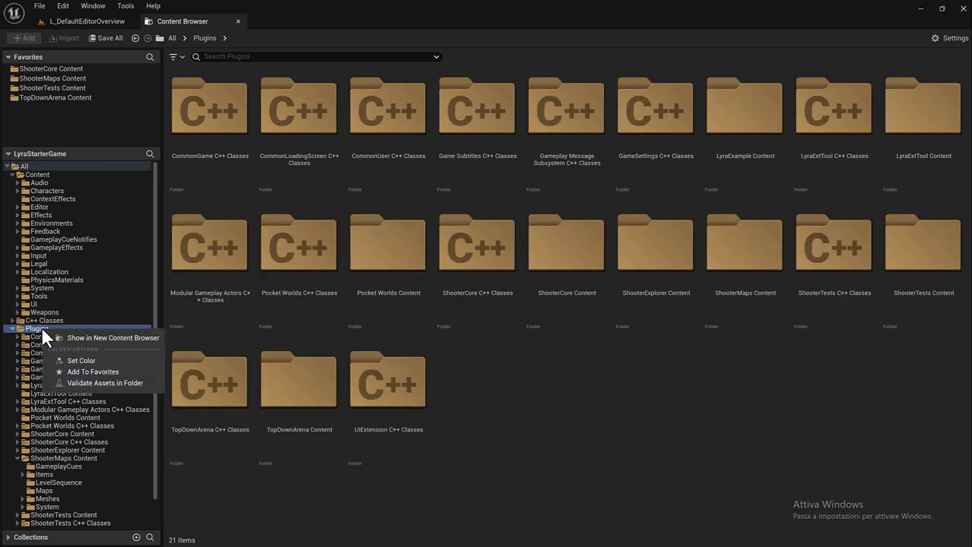
click(89, 359)
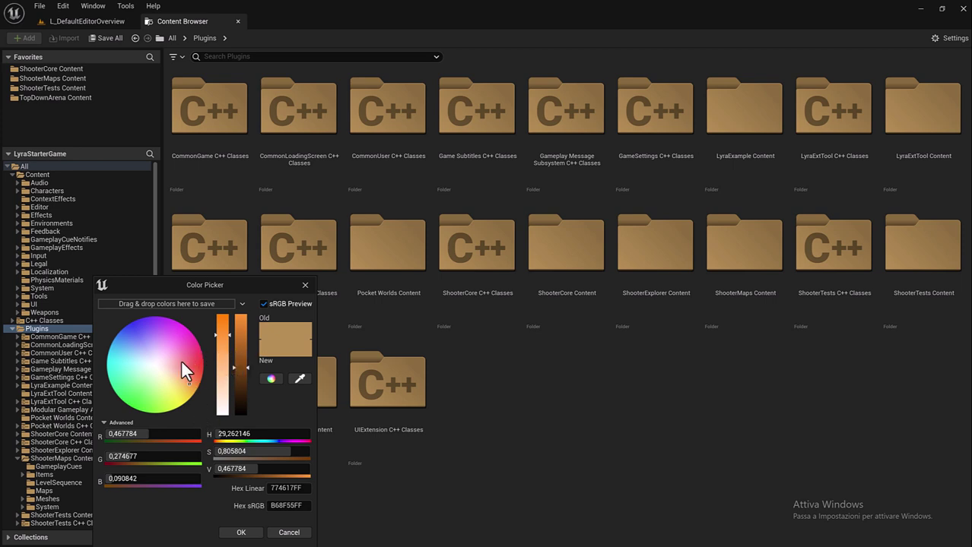
mouse_move(182, 362)
mouse_down()
mouse_move(210, 362)
mouse_move(224, 318)
mouse_up()
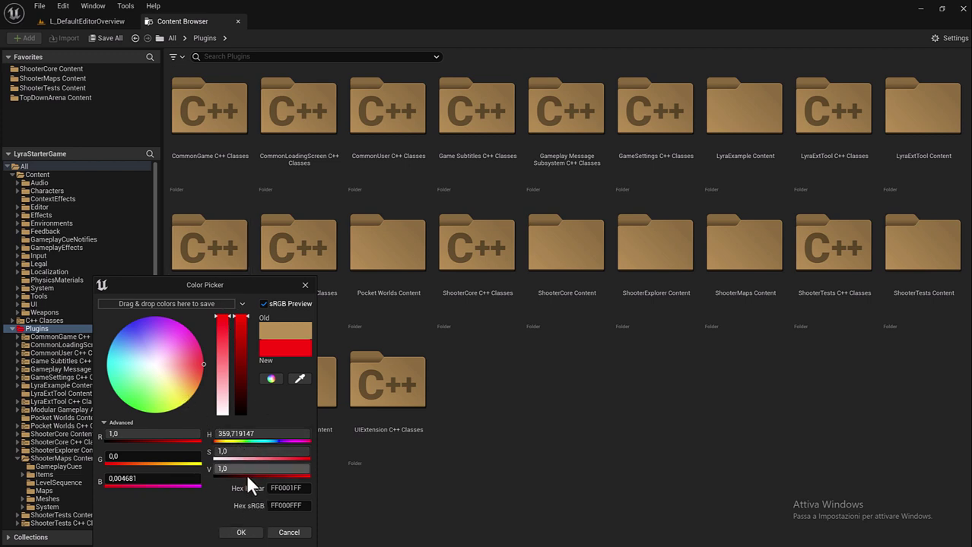
click(249, 434)
text(0)
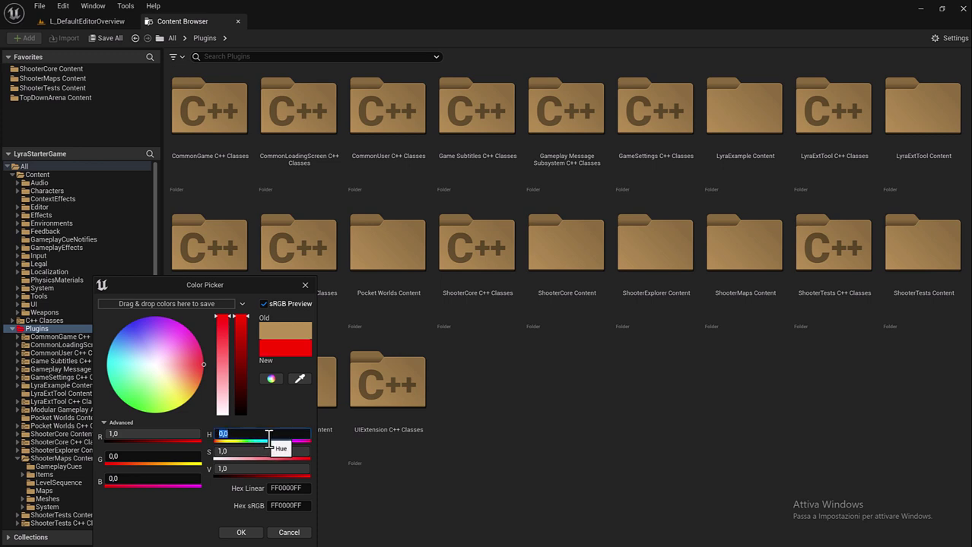
click(245, 531)
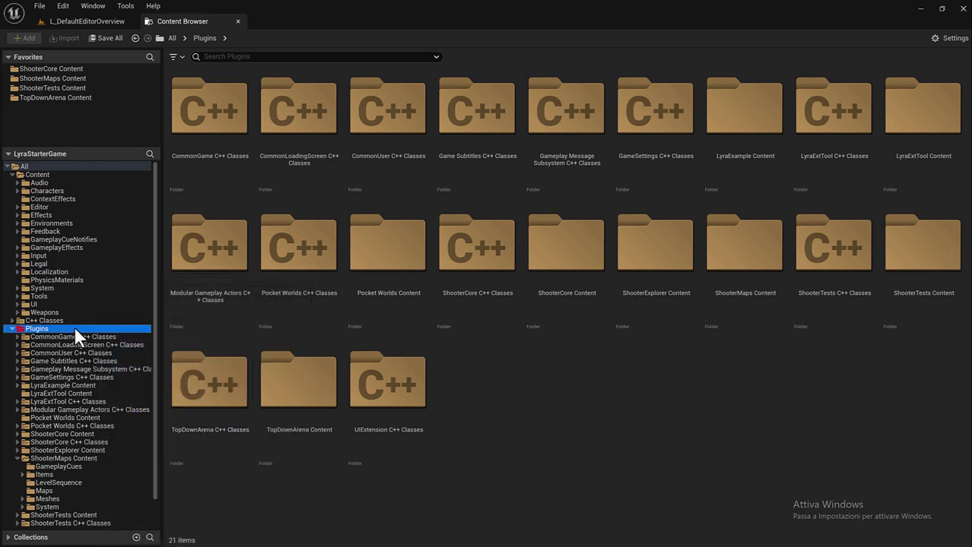
Step: Collapse ShooterMaps Content and color the ShooterCore Content folder with the red swatch
scroll(73, 338, down, 2)
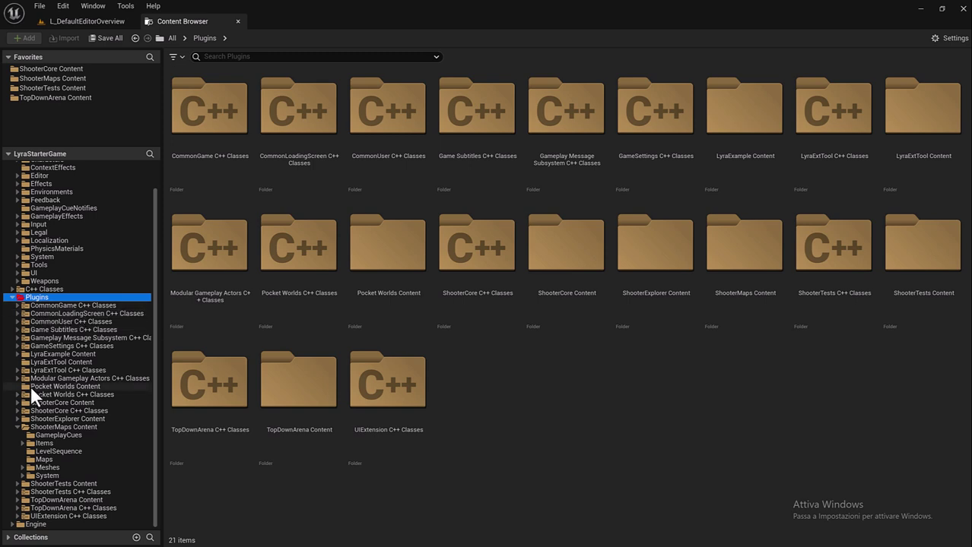
click(18, 427)
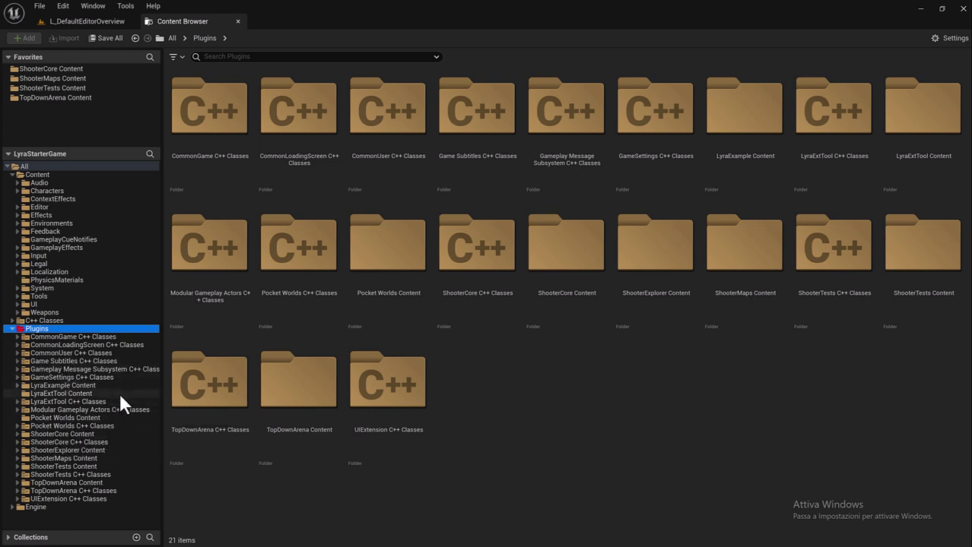
right_click(98, 431)
mouse_move(223, 280)
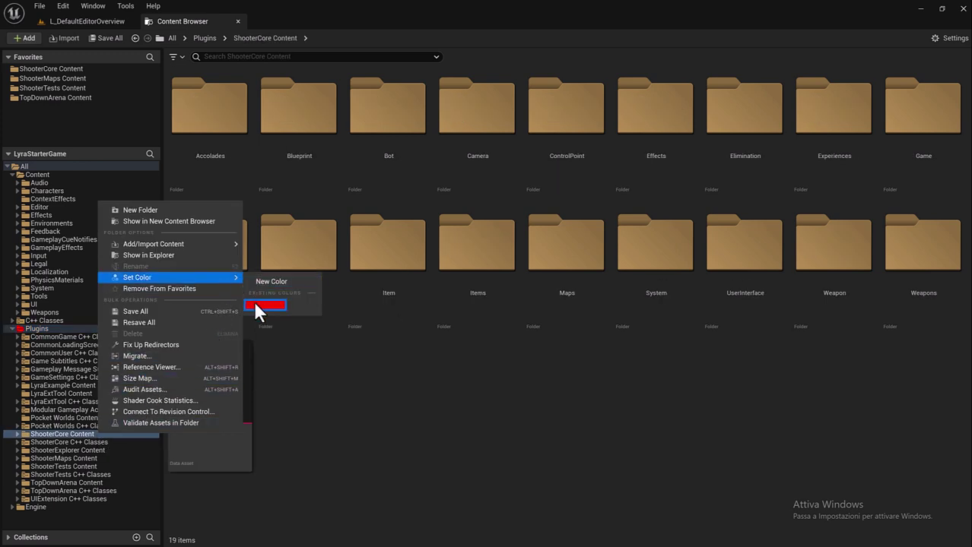
click(258, 305)
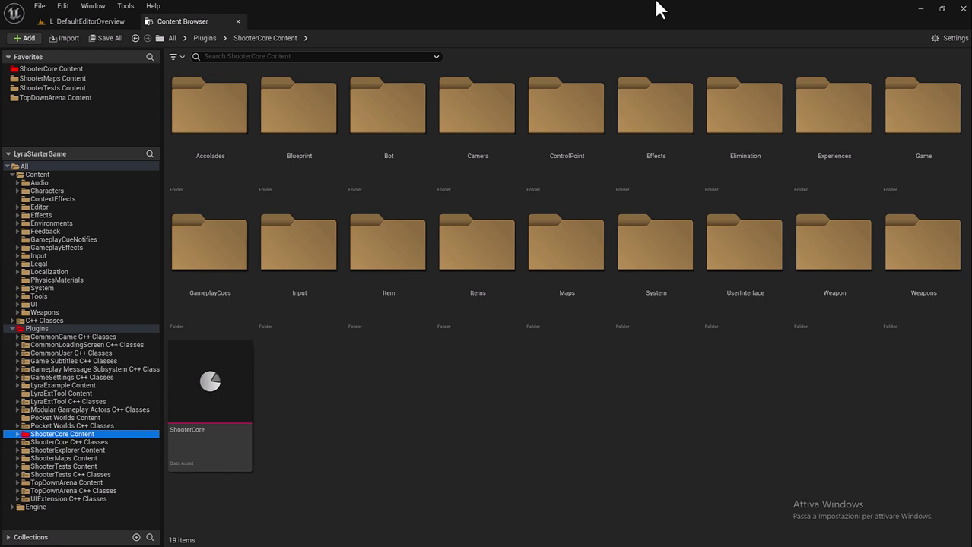
Step: From the level viewport, play again, walk to the Front End portal, then stop the session
click(93, 23)
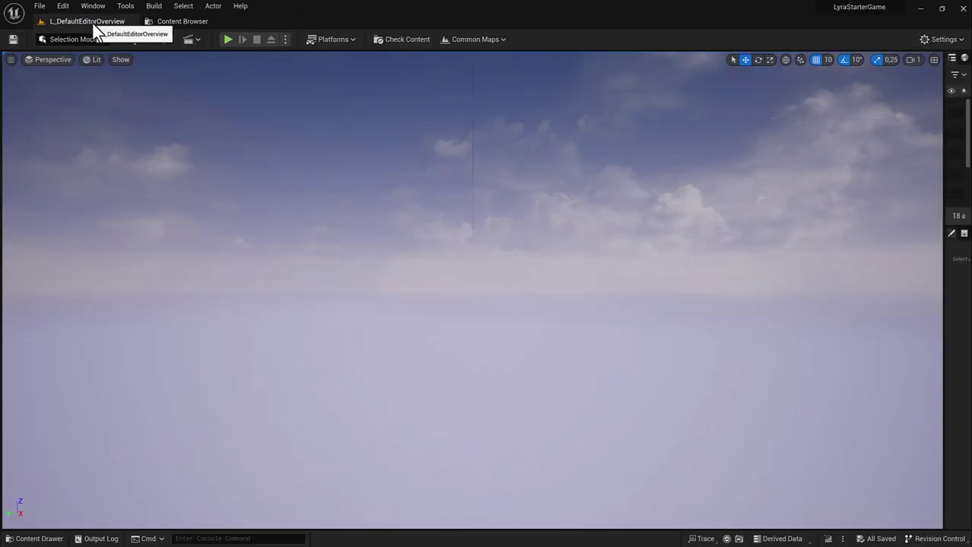
click(225, 40)
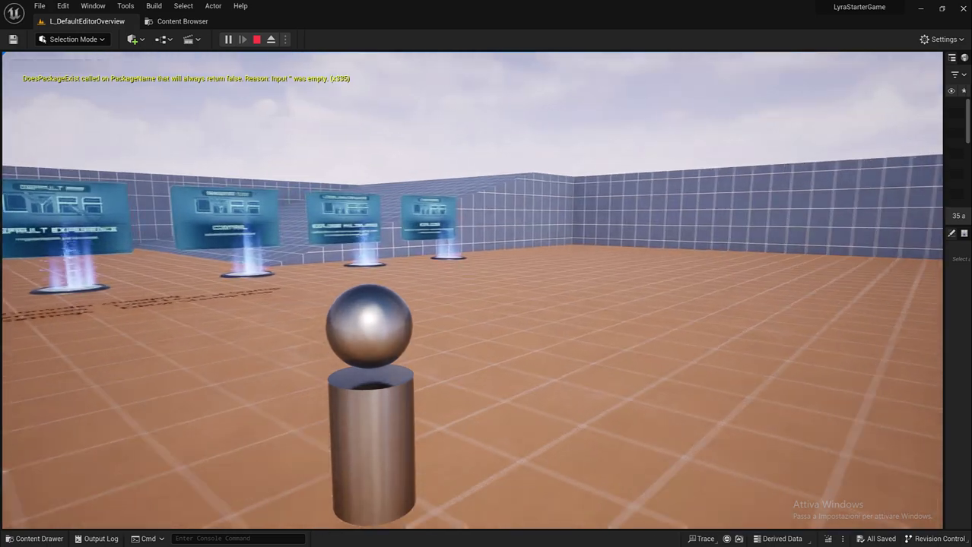
key(w)
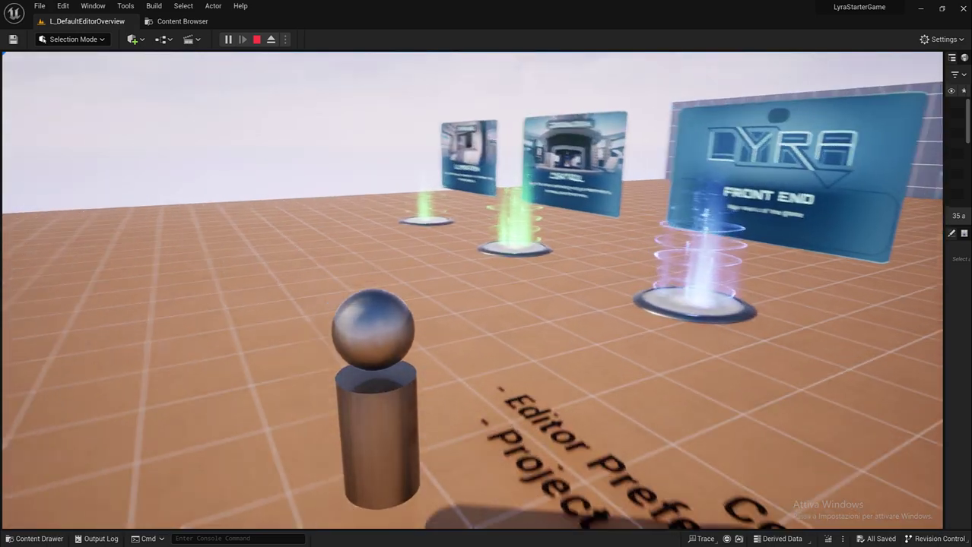
key(w)
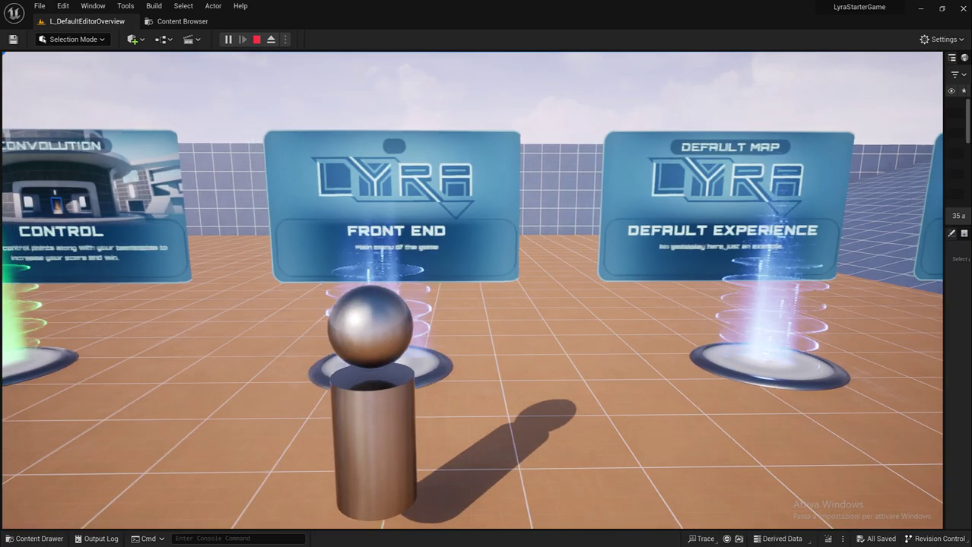
key(Escape)
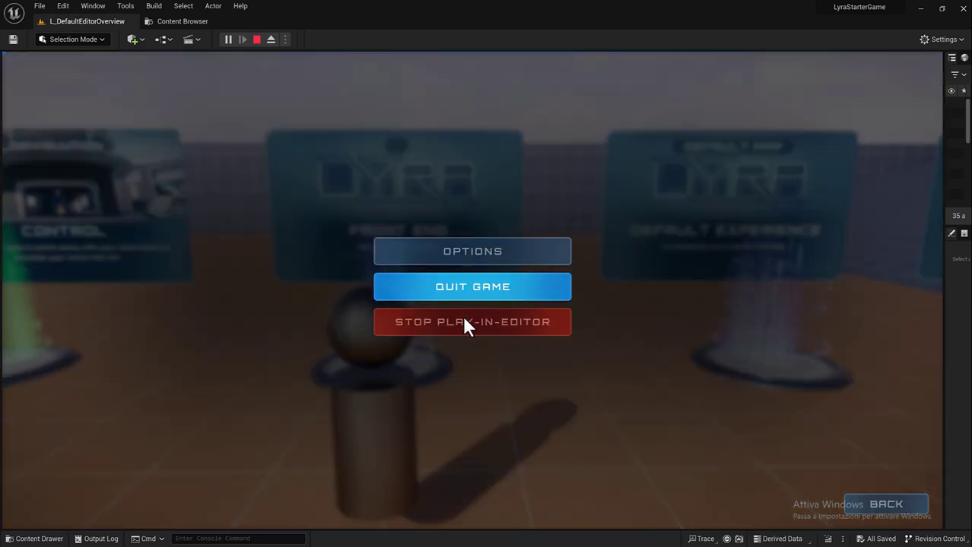
click(465, 323)
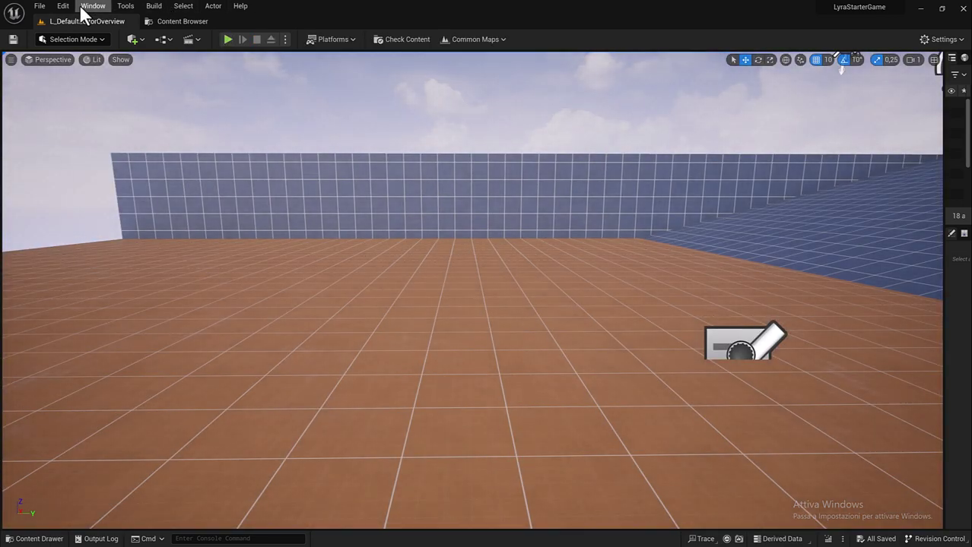
Step: In Project Settings > Maps & Modes, search 'frontend' and set Editor Startup Map to L_LyraFrontEnd
click(63, 8)
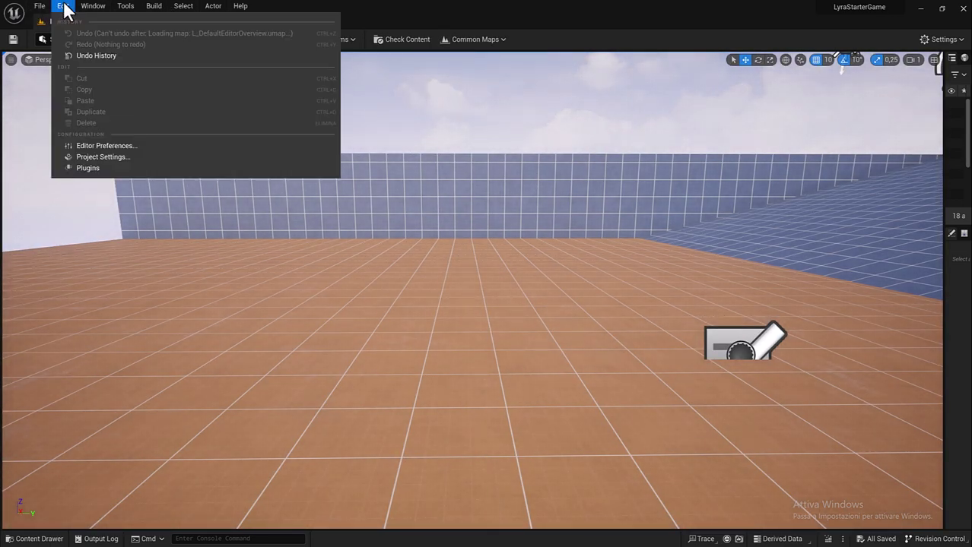
click(93, 156)
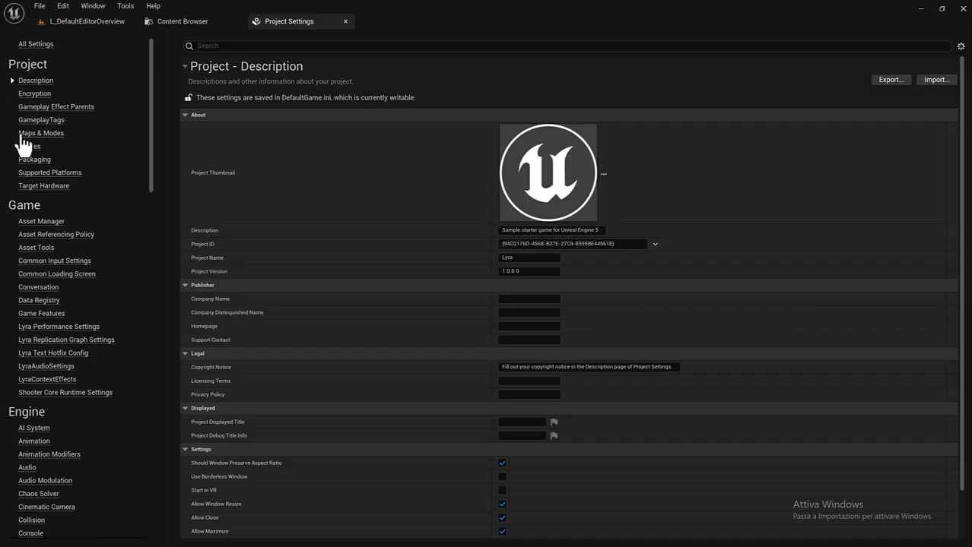
click(31, 137)
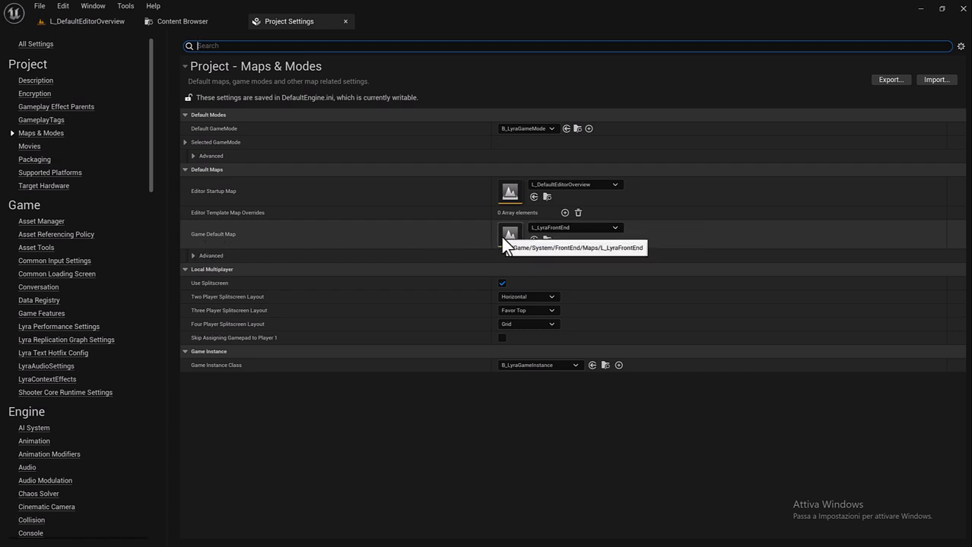
click(609, 184)
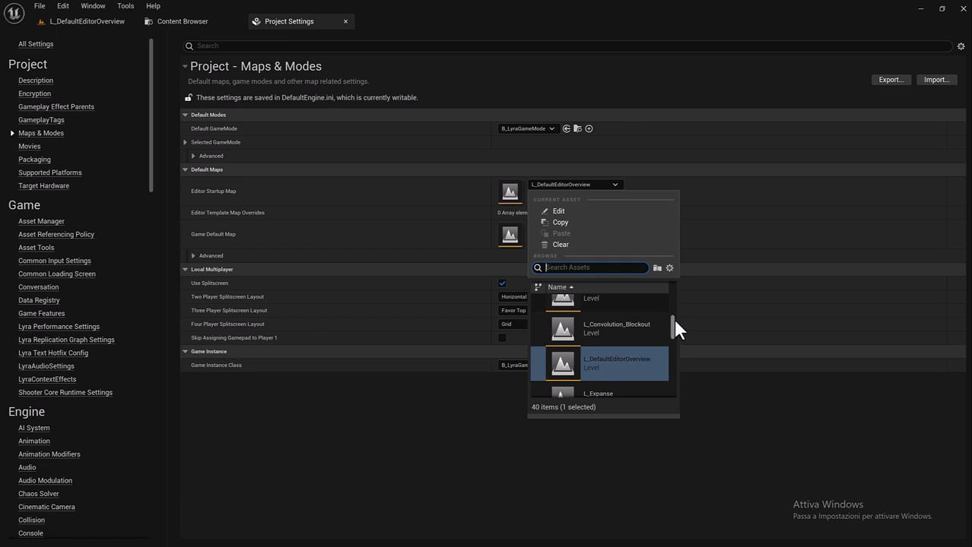
scroll(673, 320, up, 3)
scroll(669, 300, up, 3)
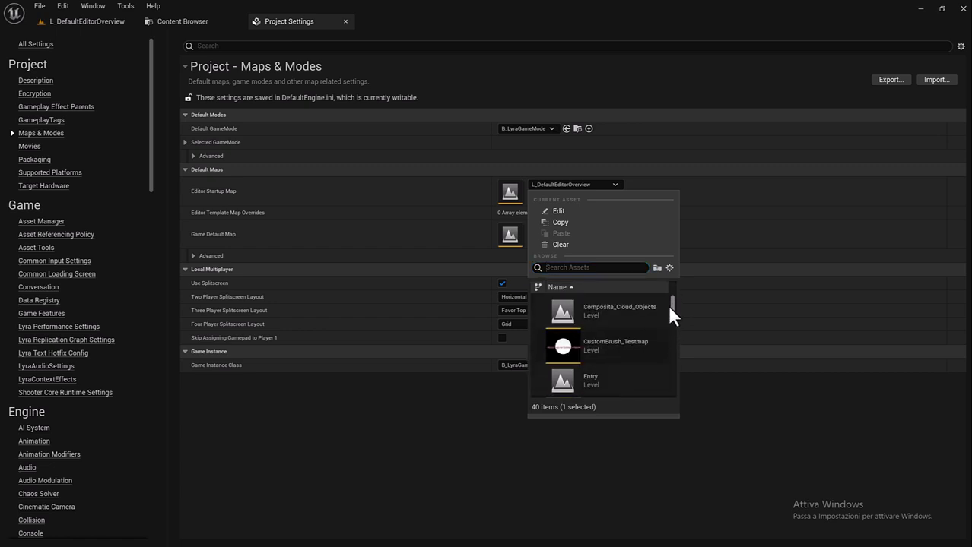
scroll(668, 306, down, 2)
scroll(648, 317, down, 2)
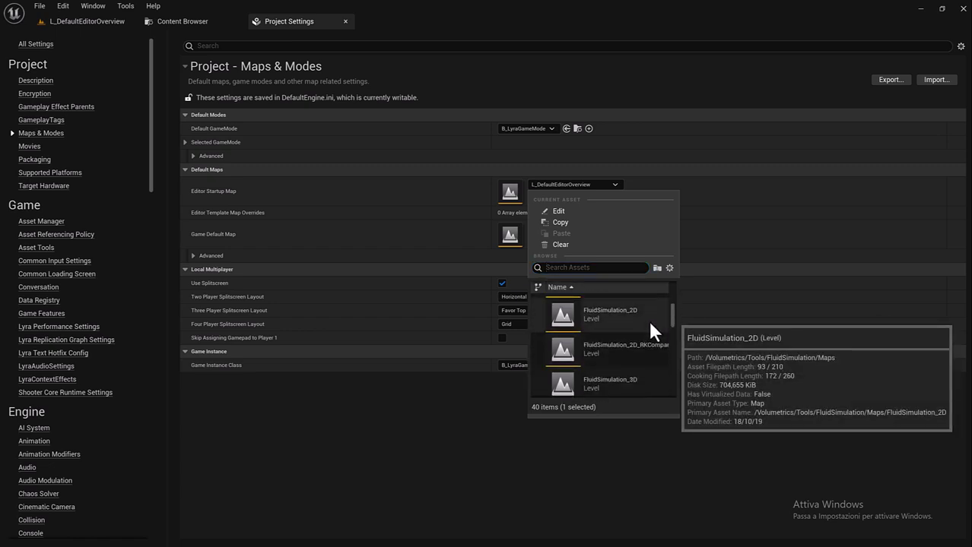
click(616, 269)
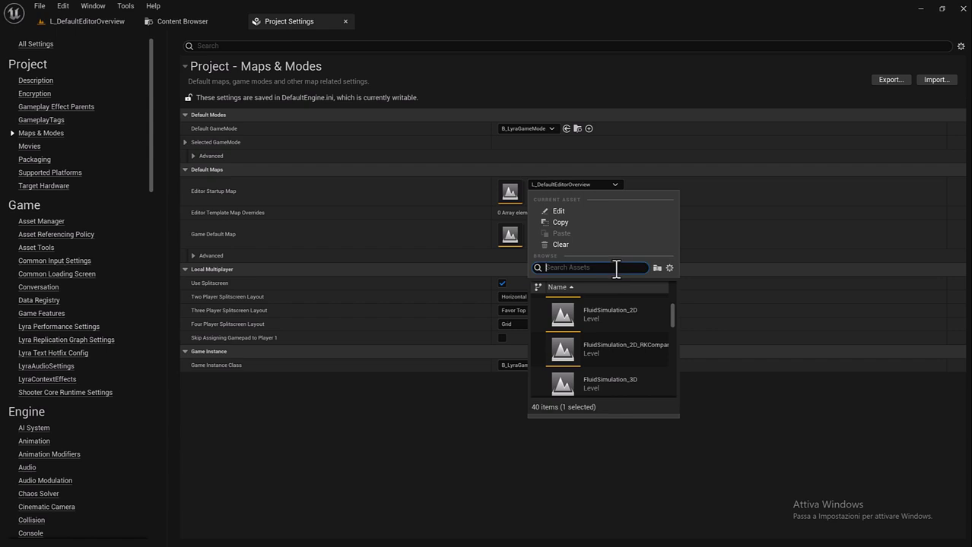
text(front)
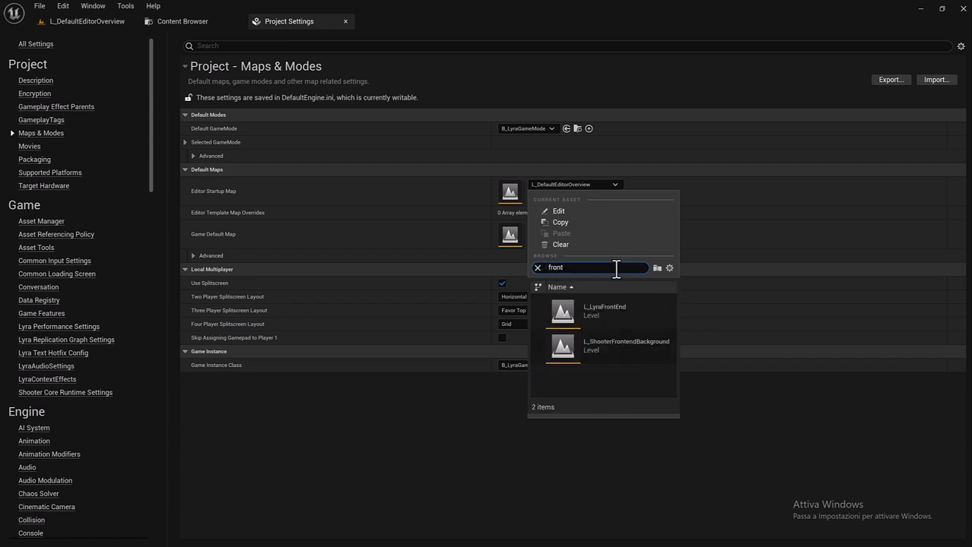
text(en)
text(d)
click(630, 308)
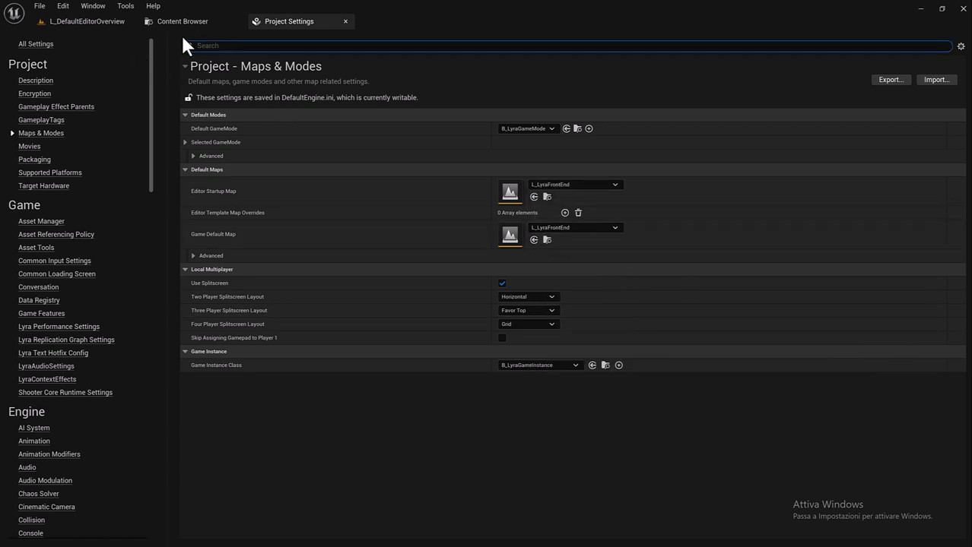
Step: Check the level and ShooterCore content tabs, then return to the Project Settings Description page
click(76, 22)
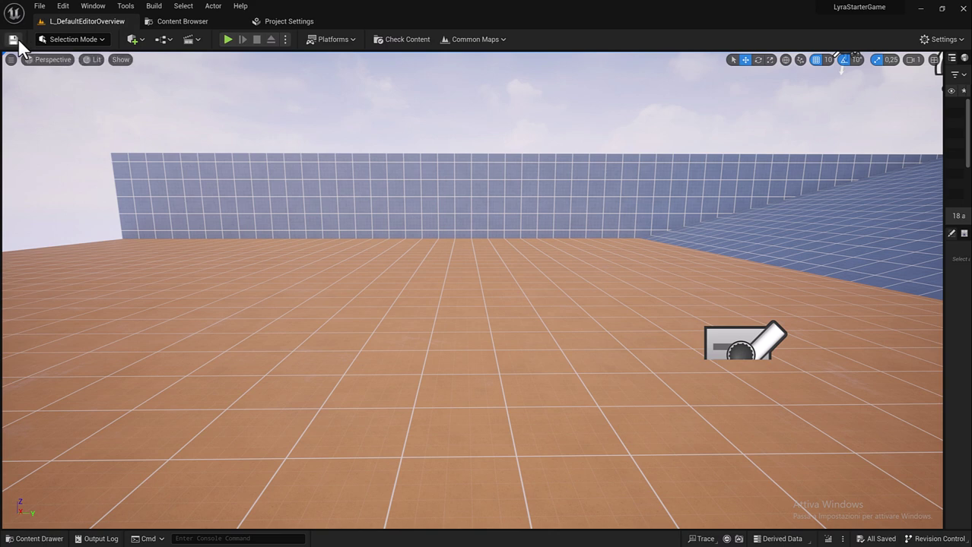
click(174, 22)
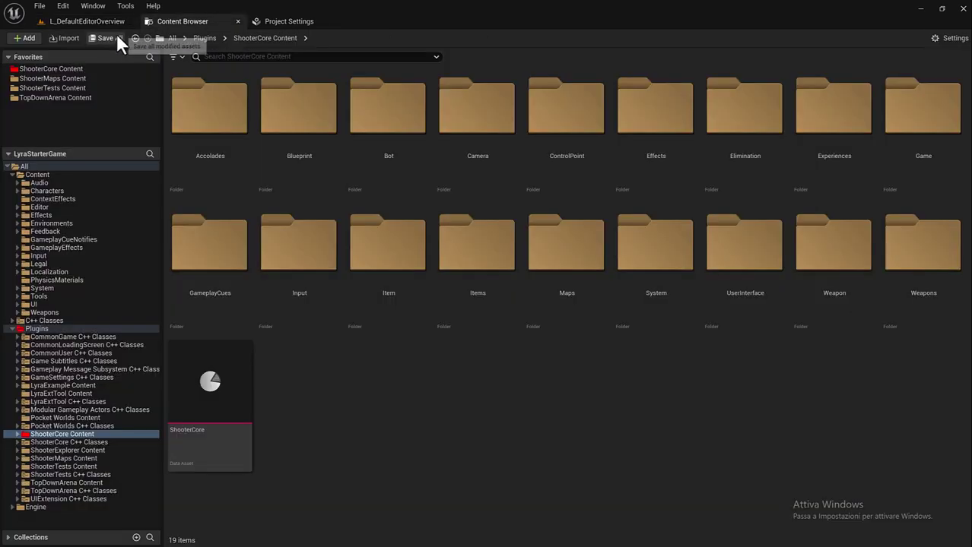
click(281, 21)
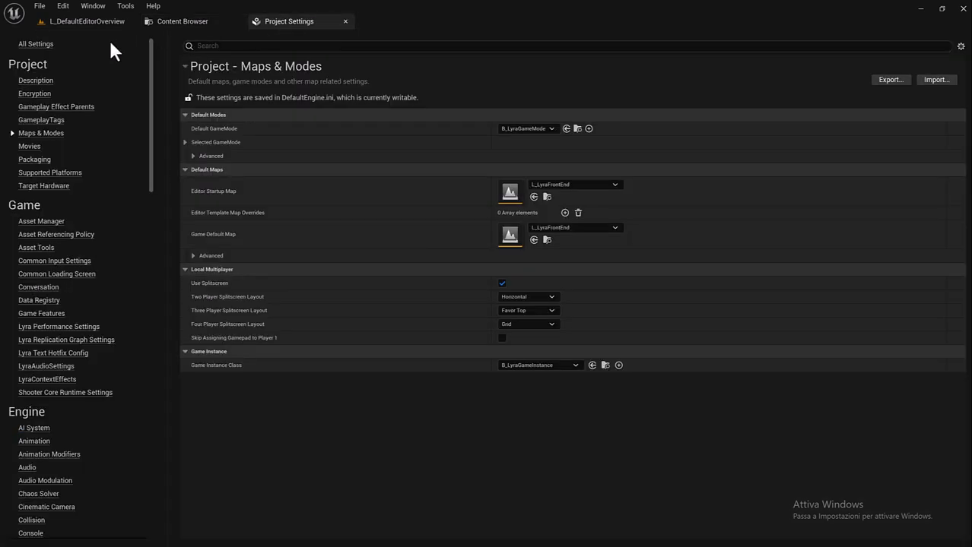
click(34, 47)
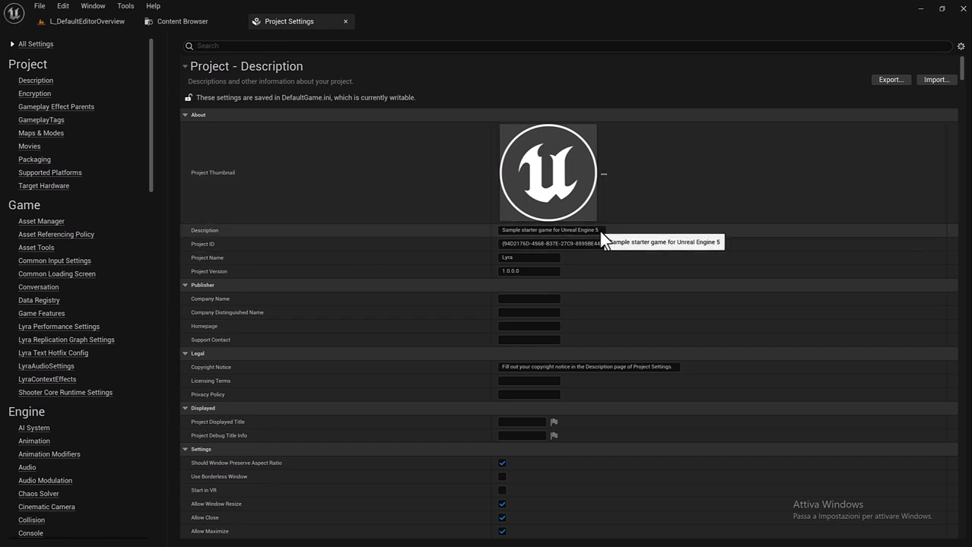
Step: Set the project Description to 'ShooterGame' and Project Name to 'ShooteeGameProject'
click(600, 230)
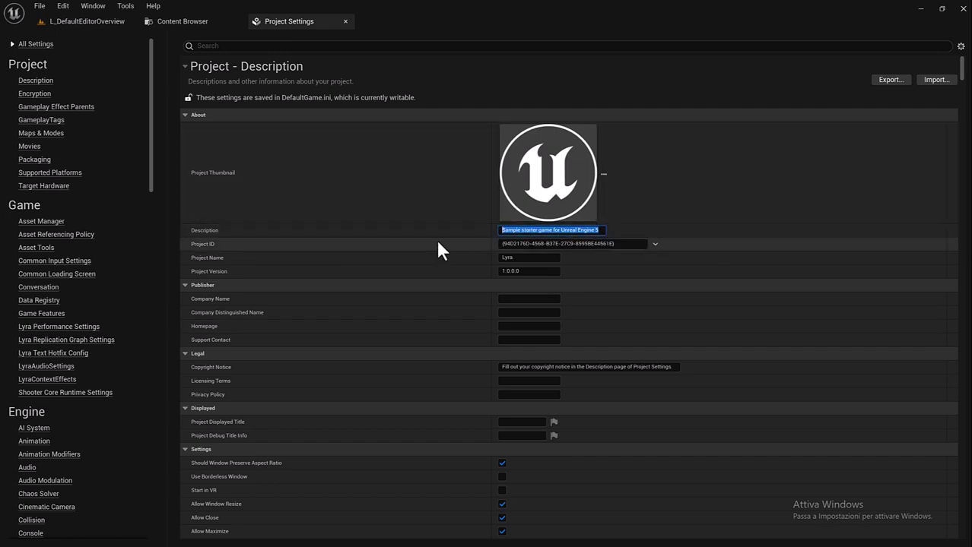
text(Sh)
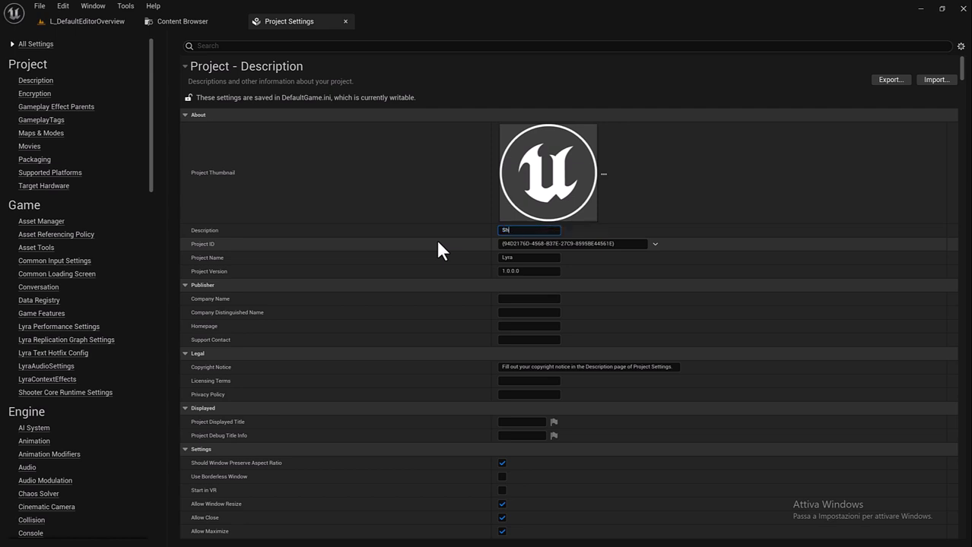
text(ooterG)
text(ame)
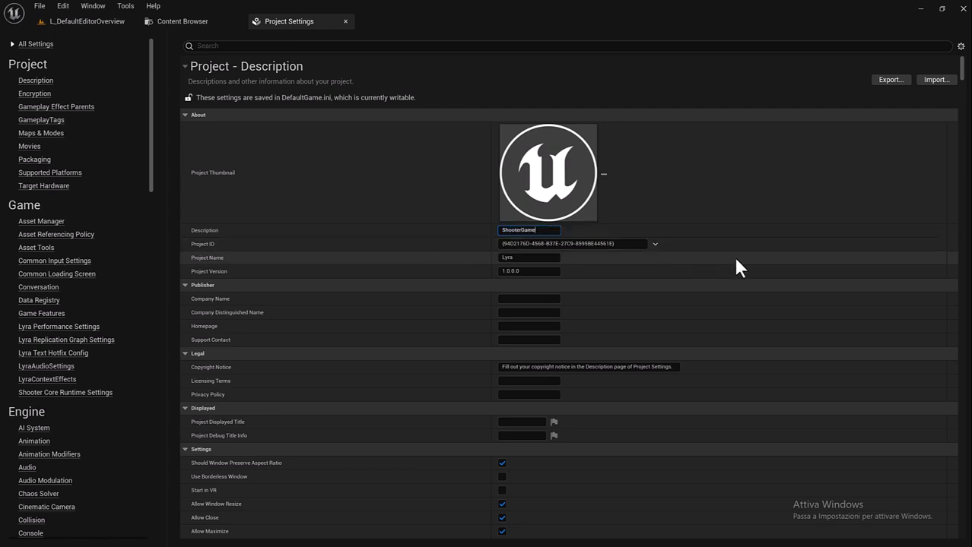
click(516, 257)
text(S)
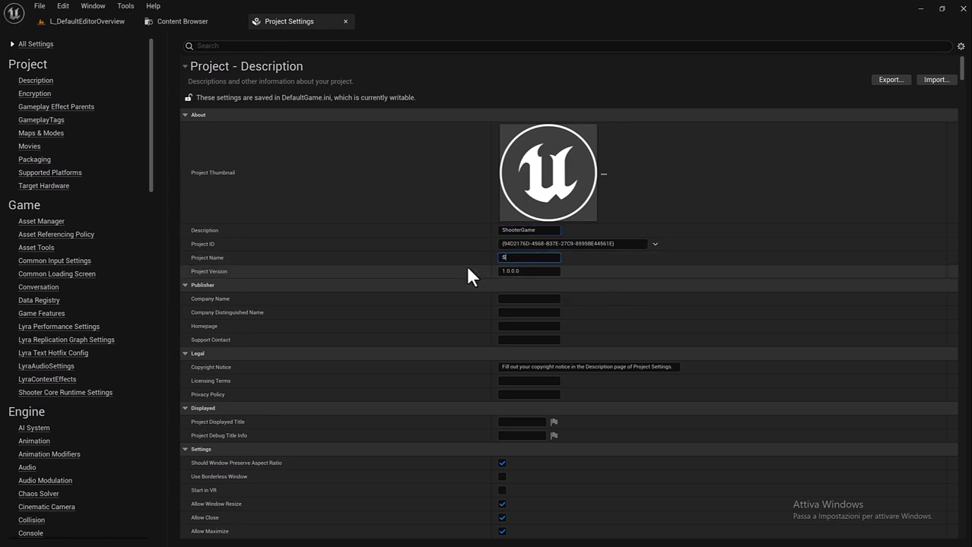
text(hoo)
text(tee)
text(Game)
text(Pro)
text(ject)
key(Return)
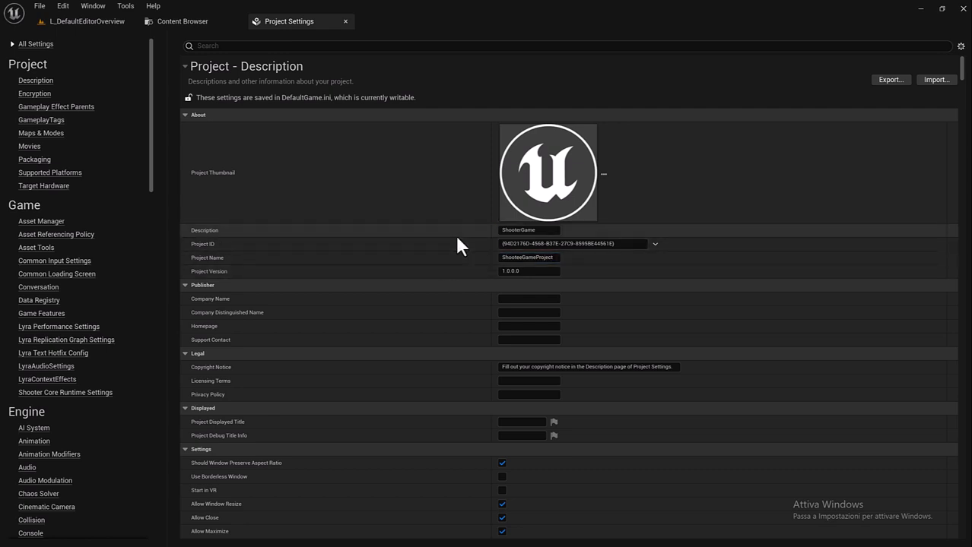
click(244, 85)
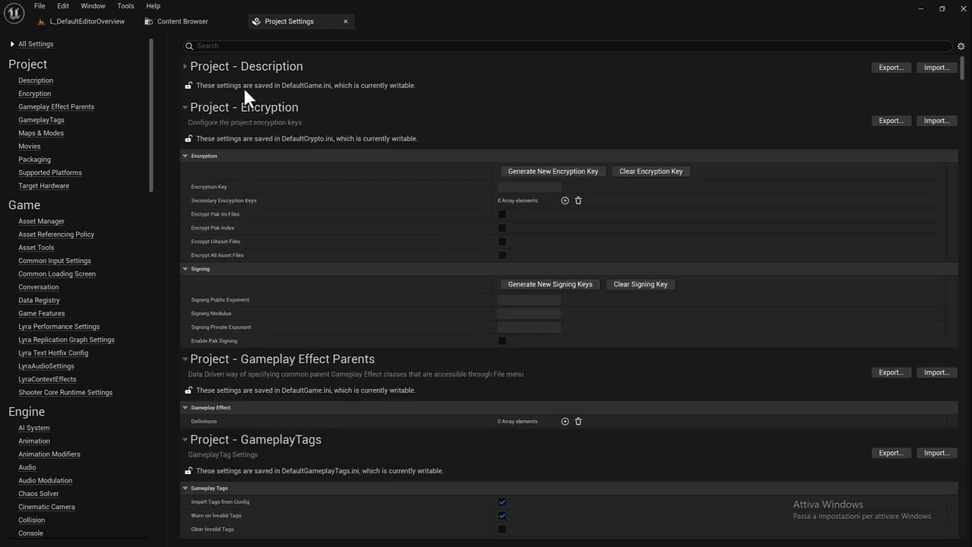
Step: Save the level, reopen the Description section, and drag the editor window down to reveal the desktop
click(67, 19)
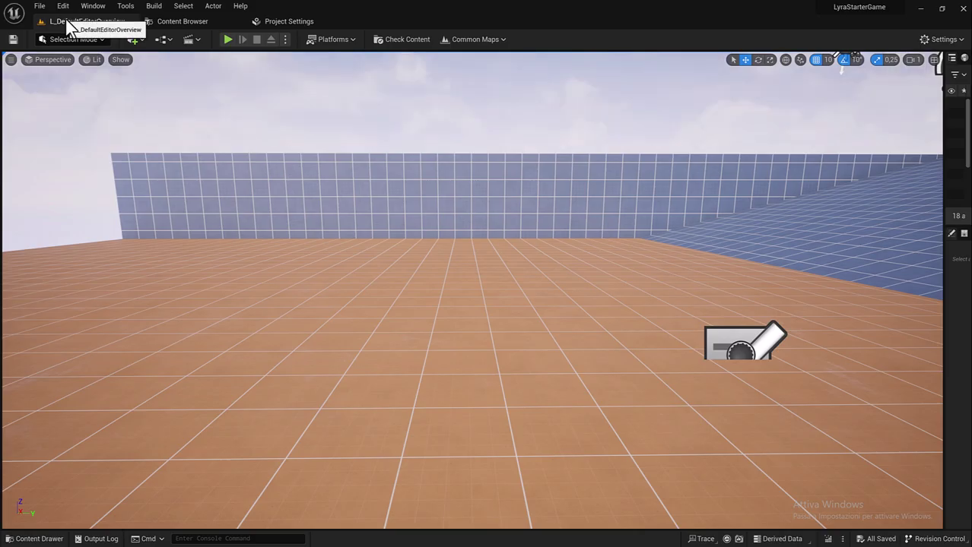
click(29, 37)
click(262, 20)
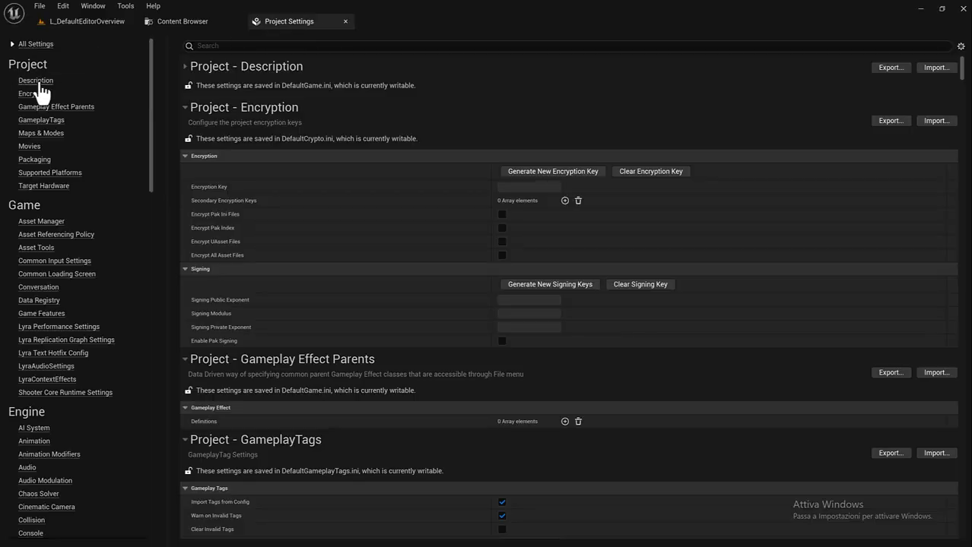
click(185, 67)
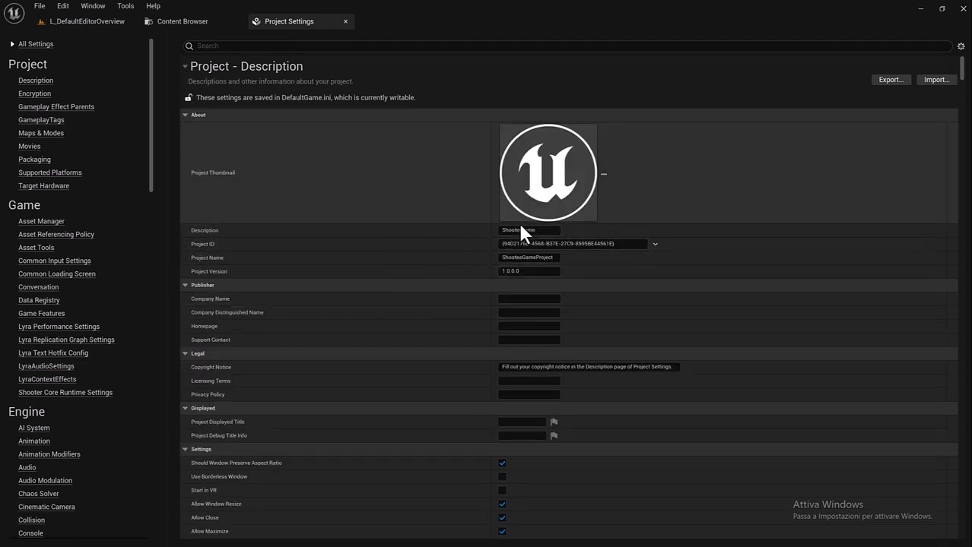
mouse_move(396, 6)
mouse_down()
mouse_move(426, 276)
mouse_move(405, 276)
mouse_up()
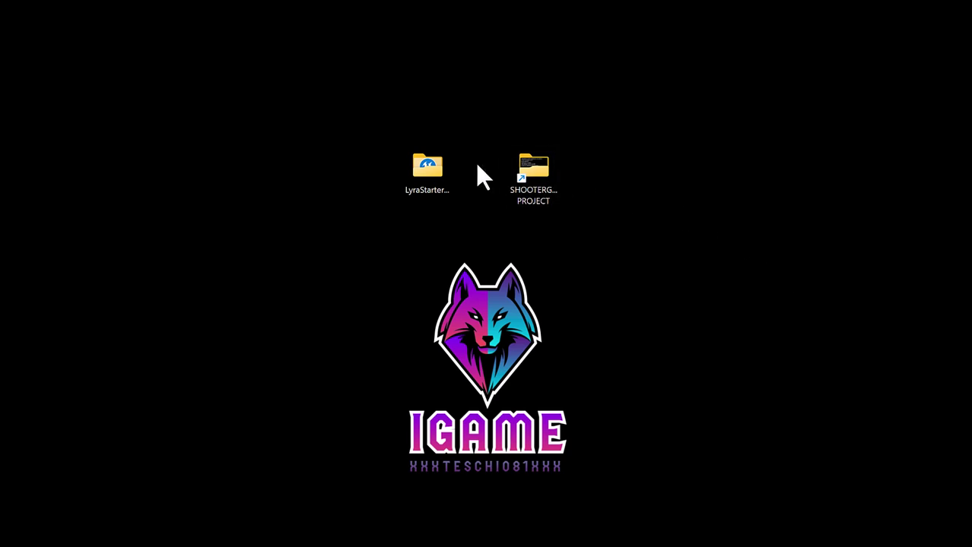
Step: Open the LyraStarter folder and rename the LyraStarterGame .uproject file to ShooterGameProject
double_click(431, 170)
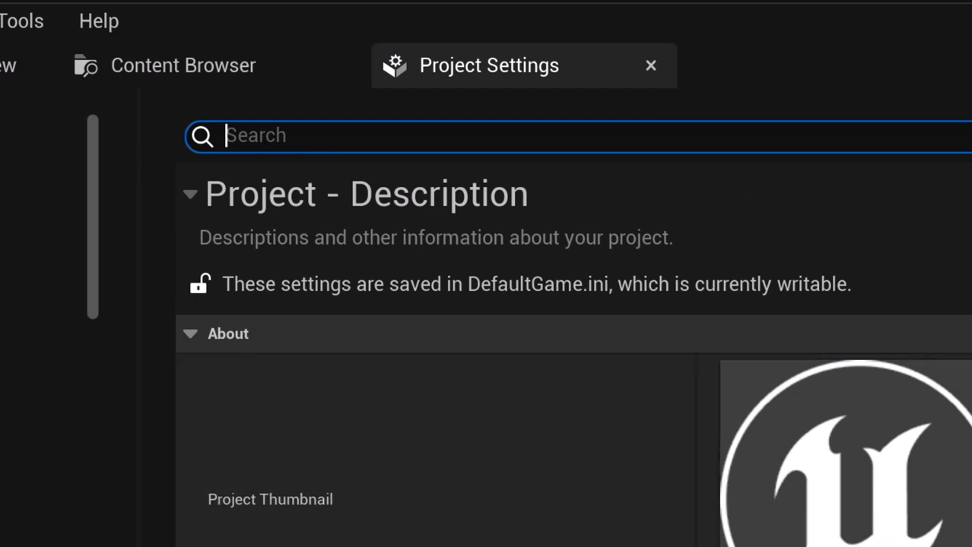
key(alt+Tab)
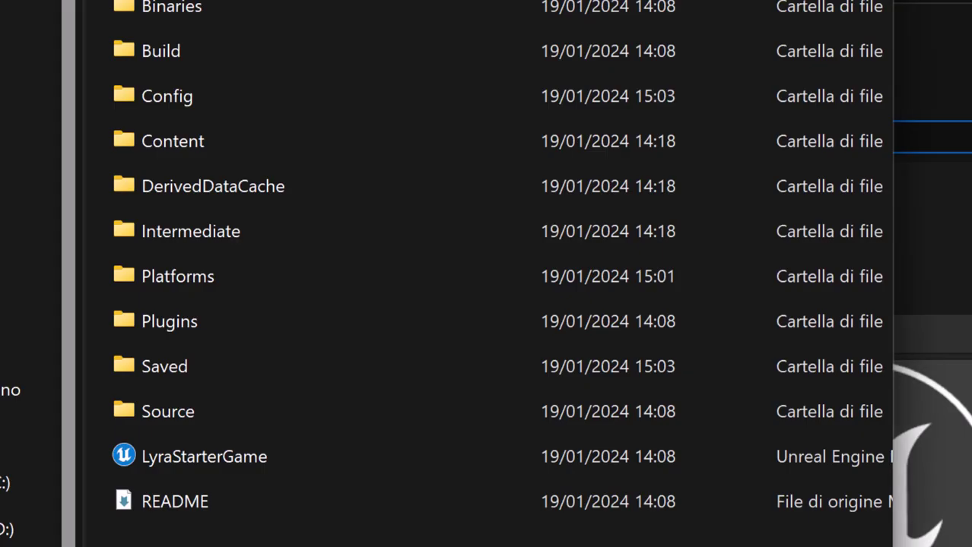
click(179, 458)
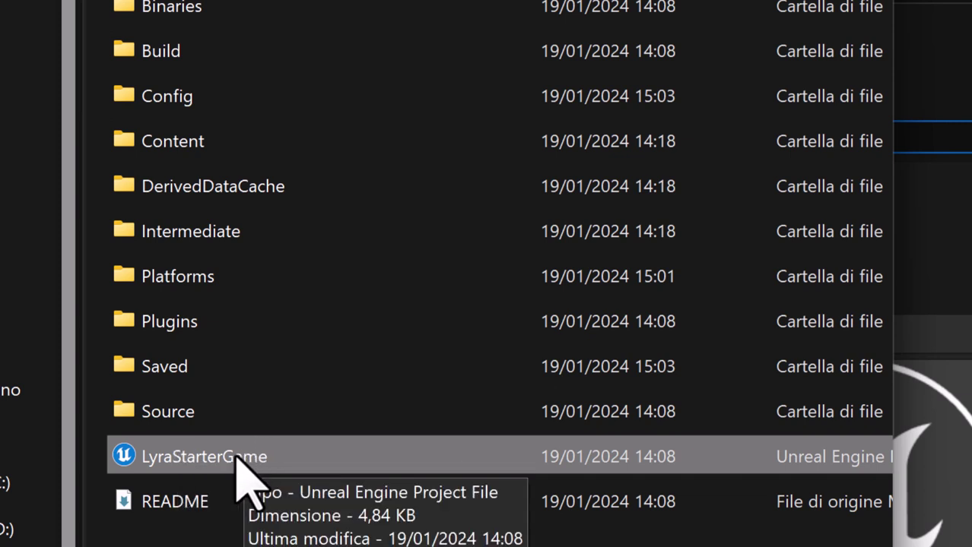
click(213, 458)
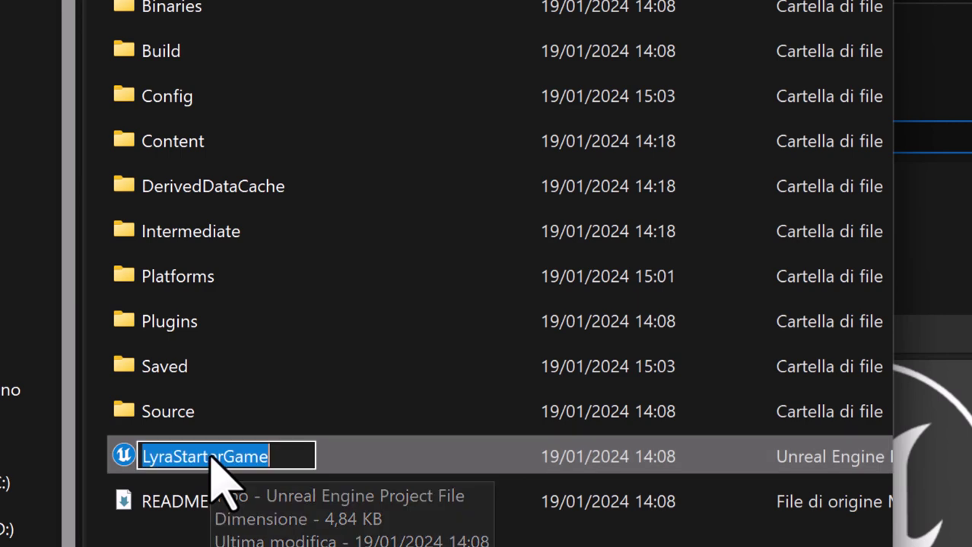
right_click(121, 455)
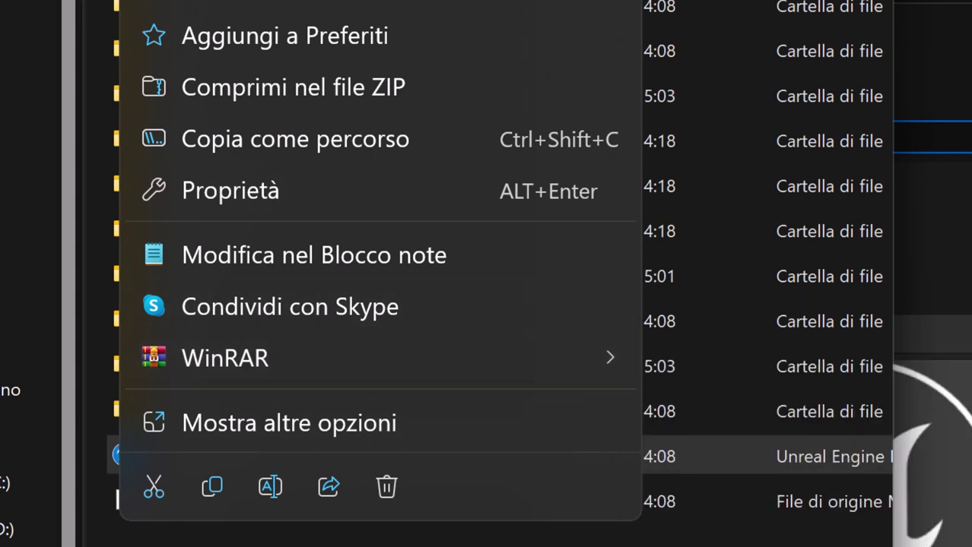
key(Escape)
key(F2)
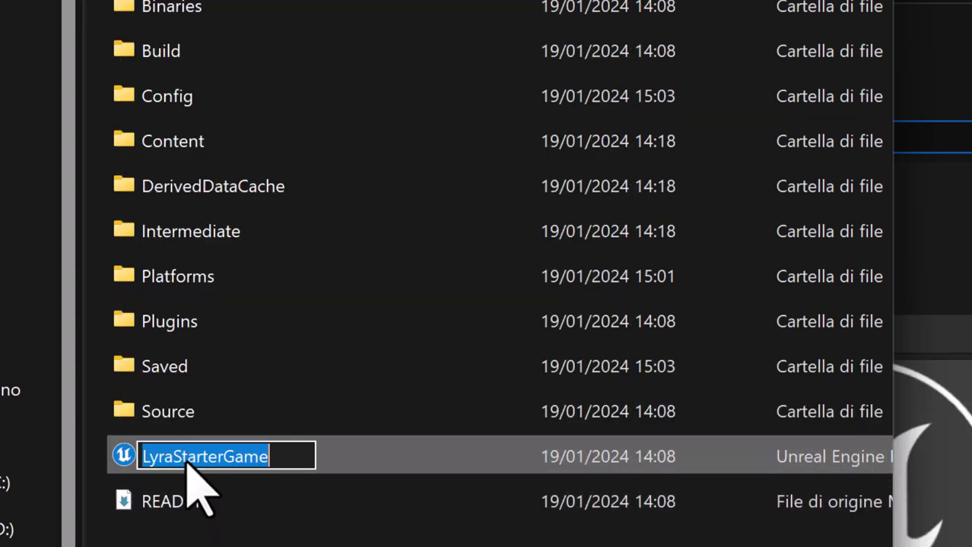
text(S)
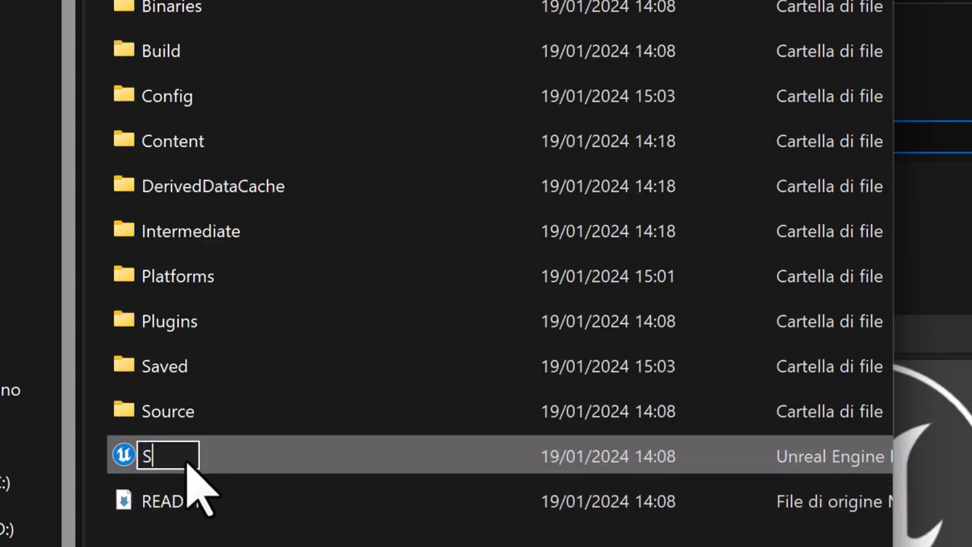
text(hooter)
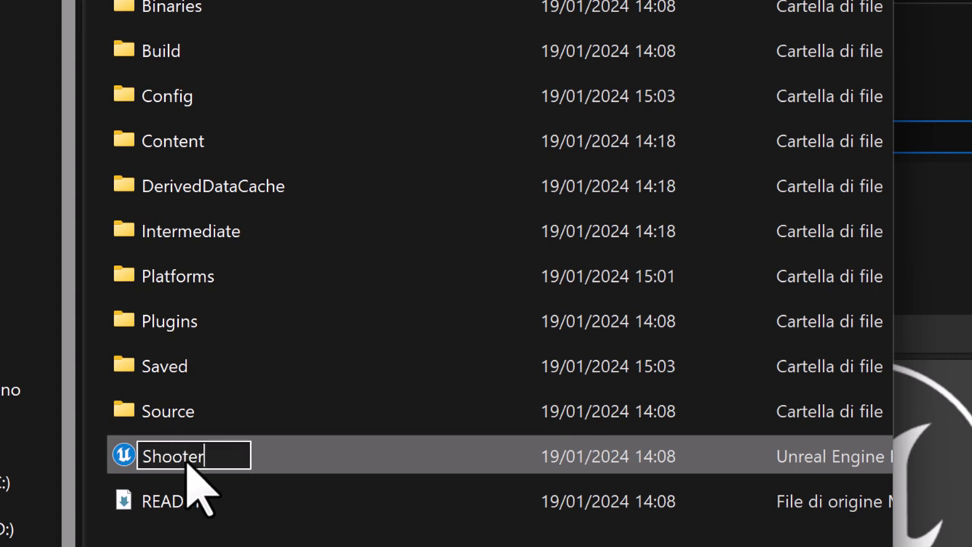
text(Game)
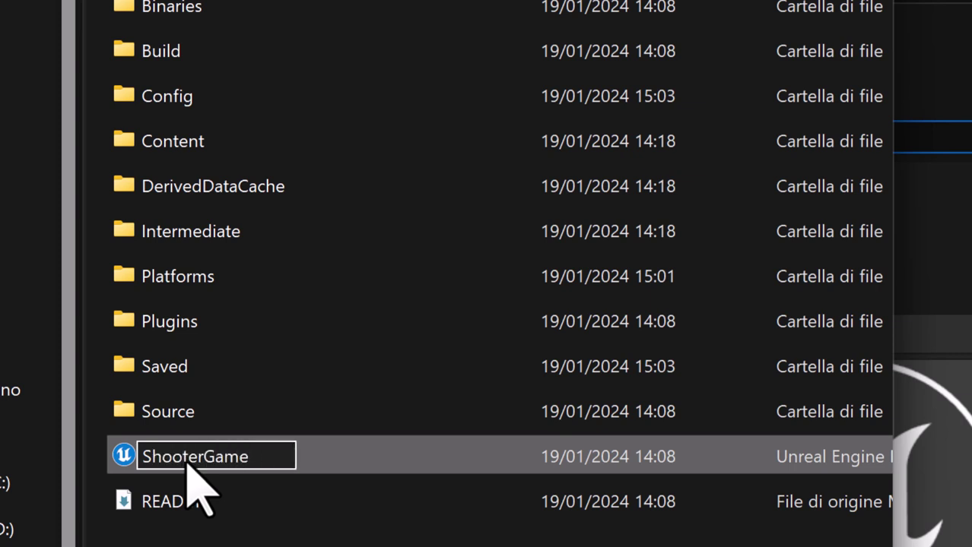
text(Proj)
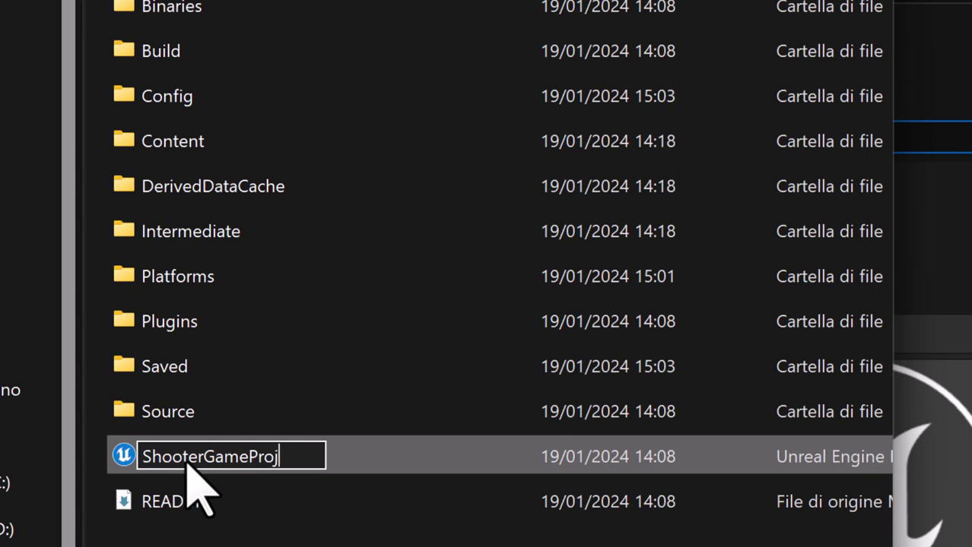
text(ect)
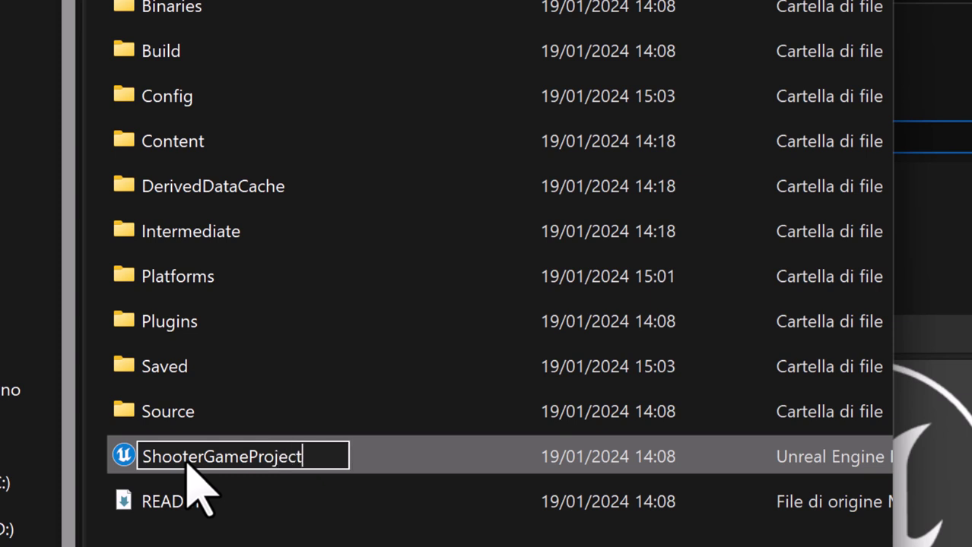
key(Return)
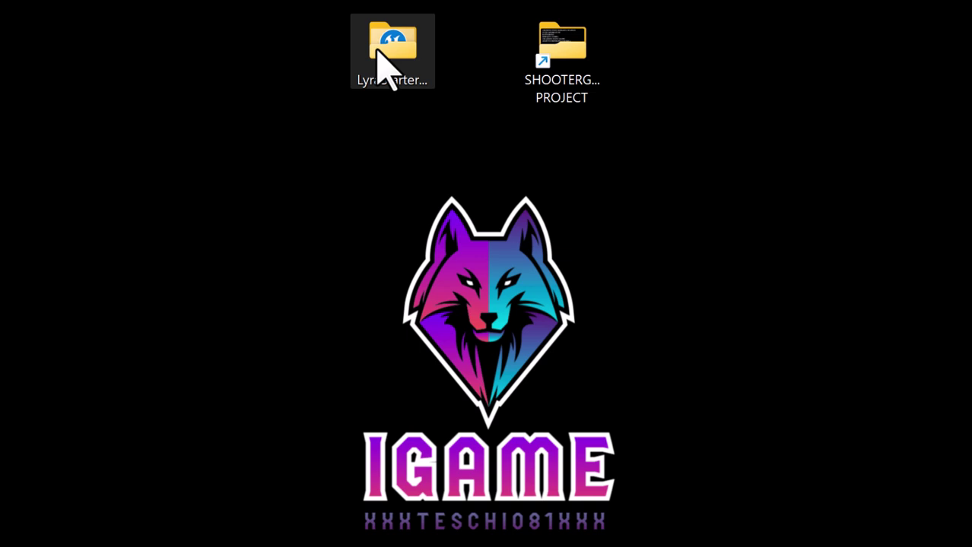
Step: Rename the desktop LyraStarterGame folder to 'ShooterGame Project'
click(380, 84)
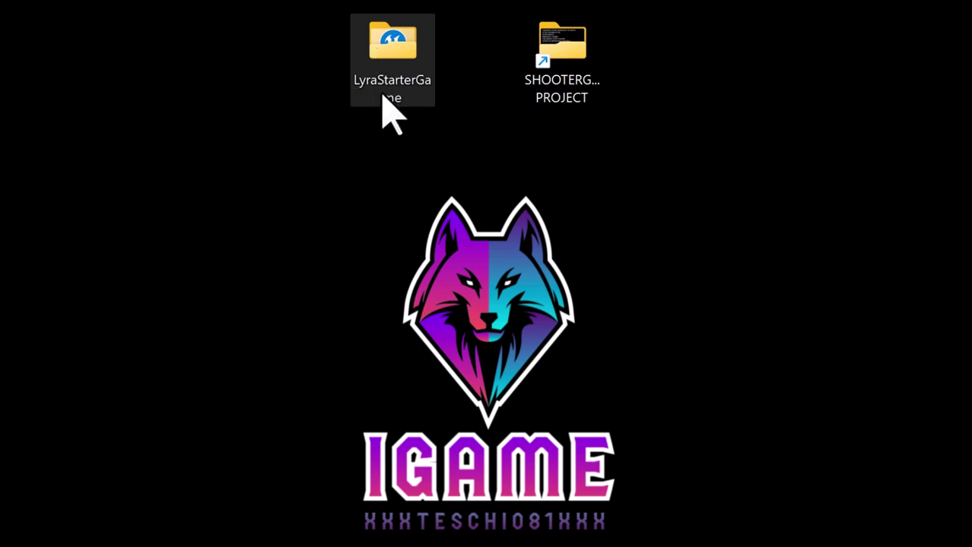
click(392, 102)
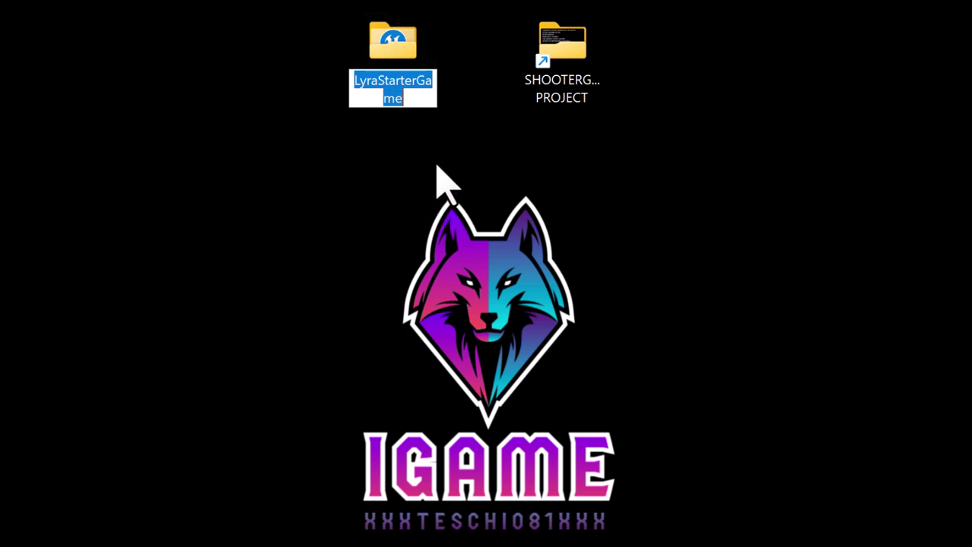
text(Shoot)
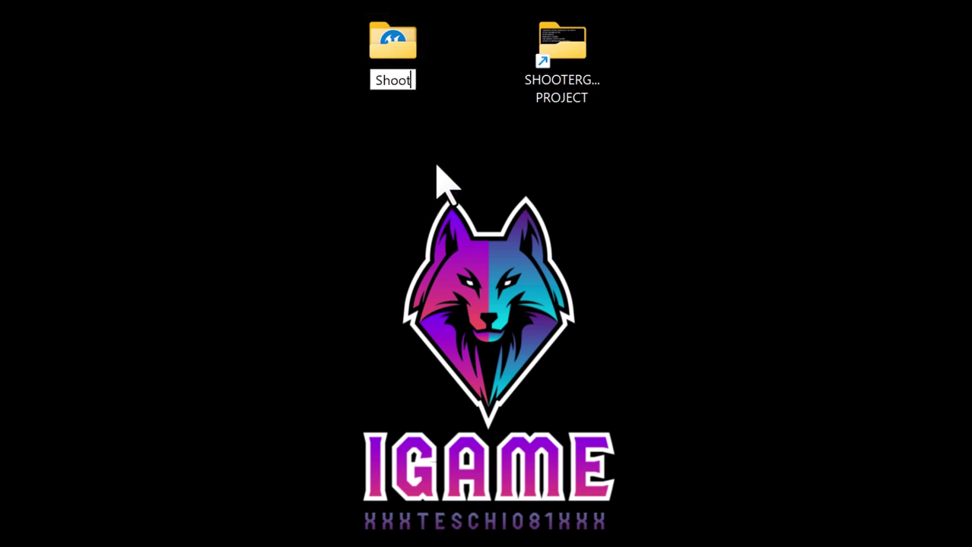
text(erGame)
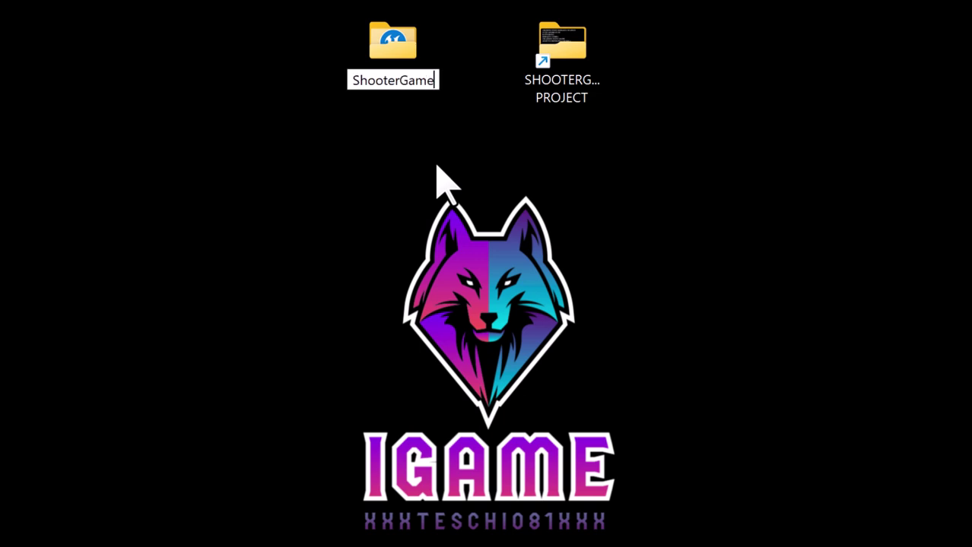
text( Projec)
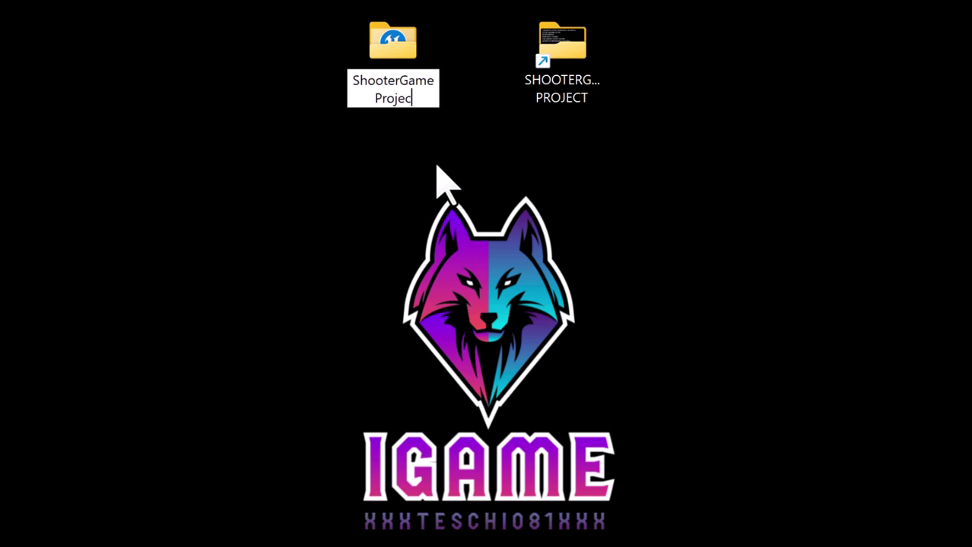
text(t)
key(Return)
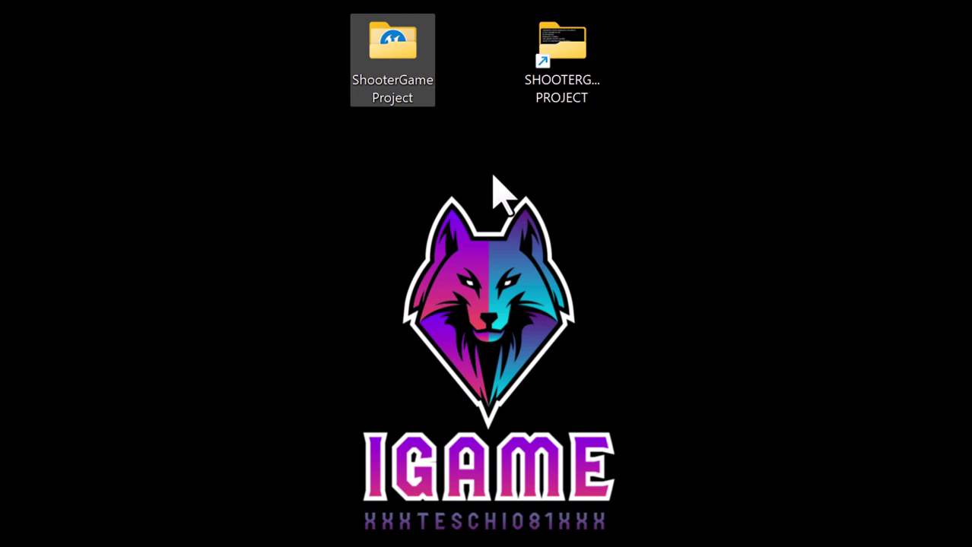
Step: Copy the project folder into SHOOTERGAME PROJECT and launch ShooterGameProject.uproject in Unreal
double_click(551, 81)
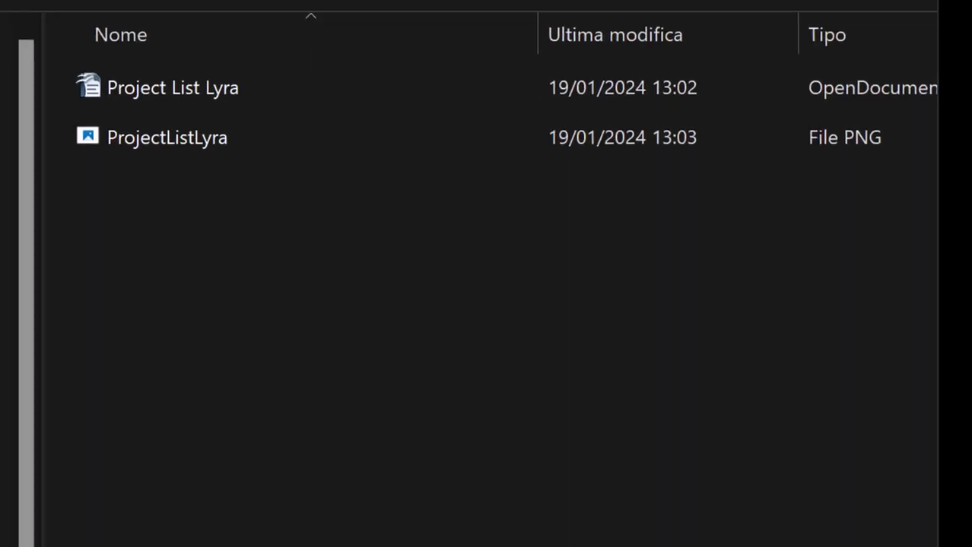
drag(4, 388, 145, 358)
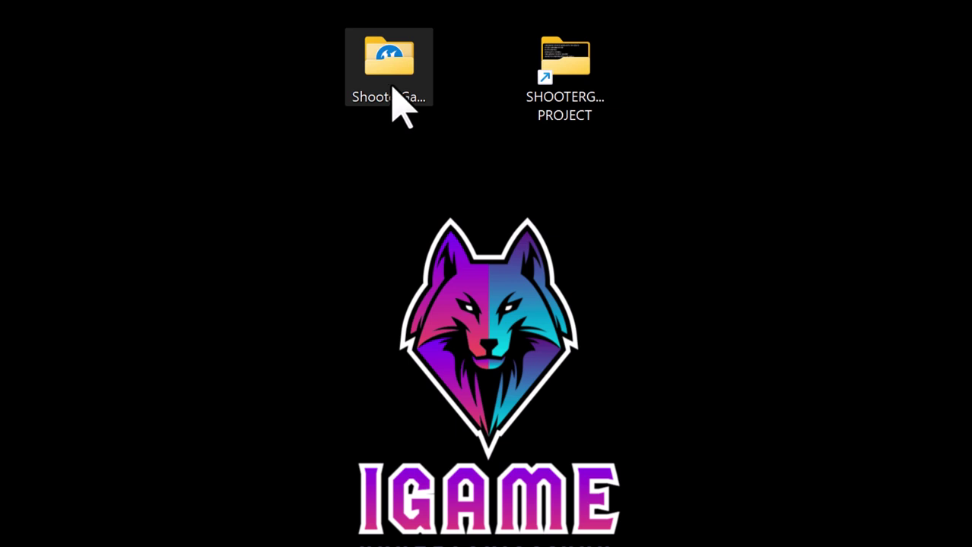
double_click(392, 86)
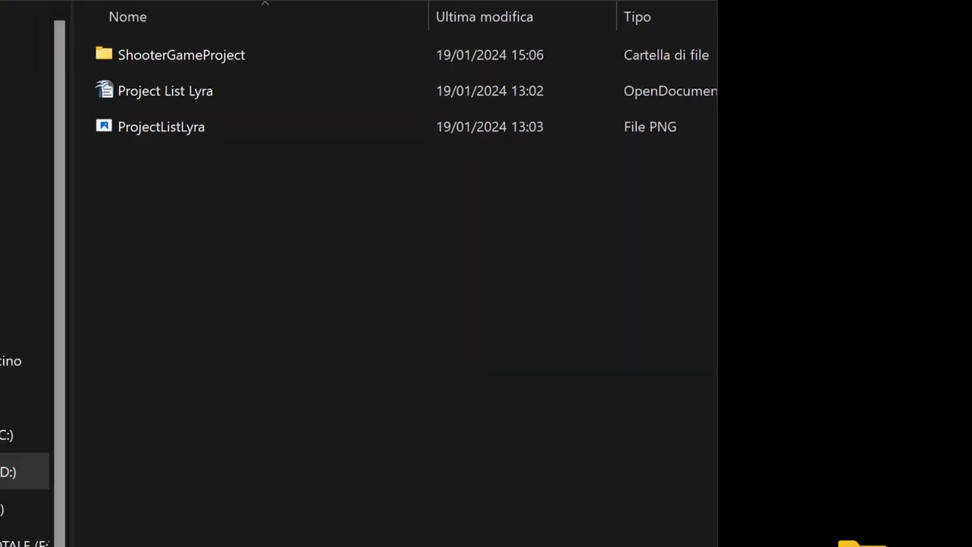
double_click(149, 61)
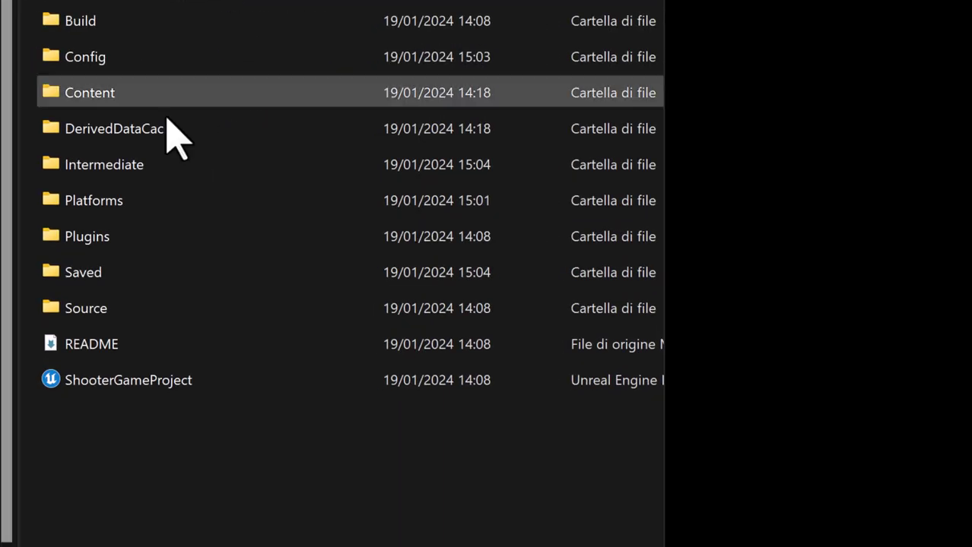
double_click(84, 384)
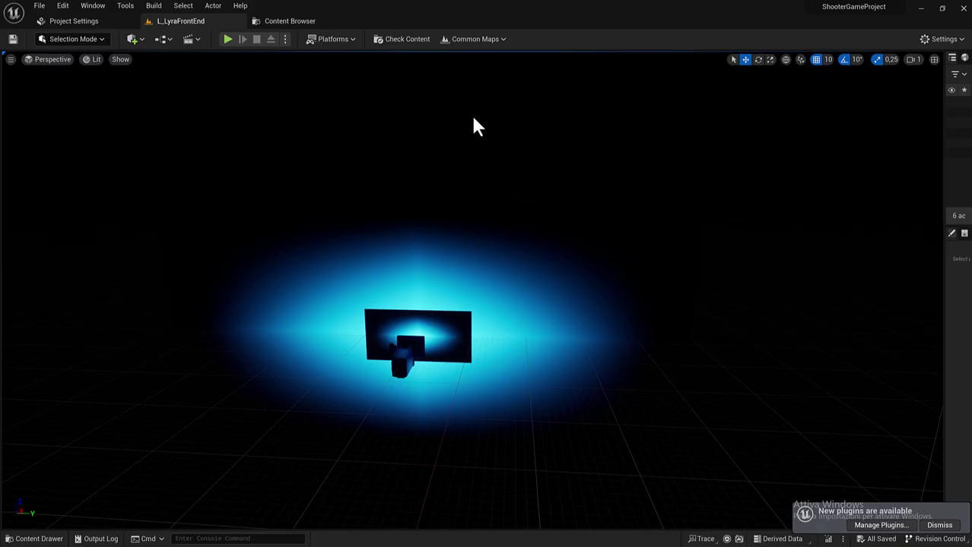
Step: Dismiss the plugins notification and start Play In Editor on the L_LyraFrontEnd map
click(938, 526)
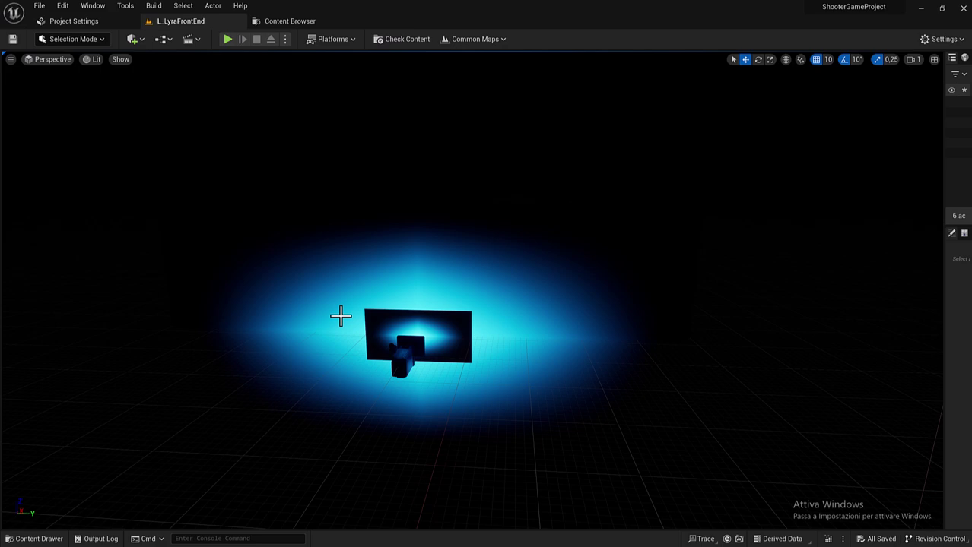
click(229, 39)
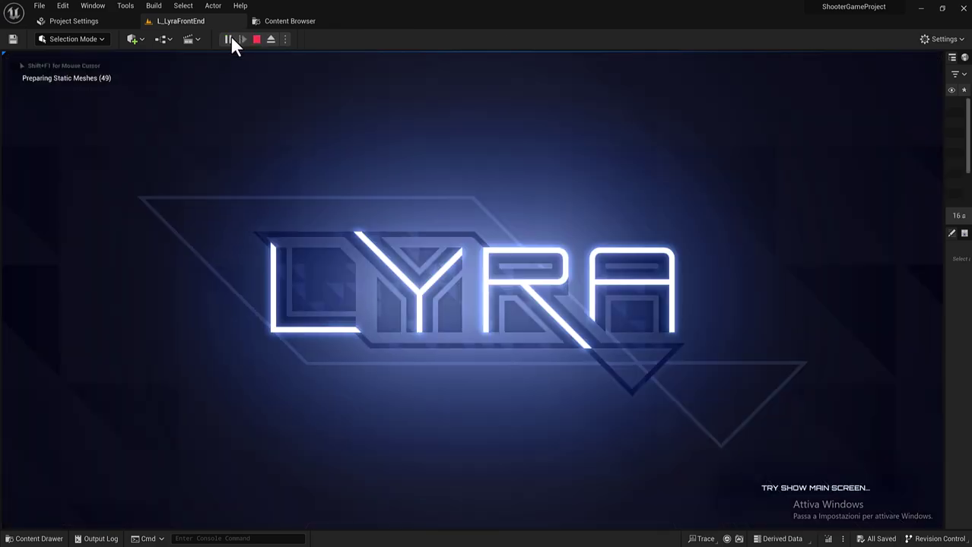